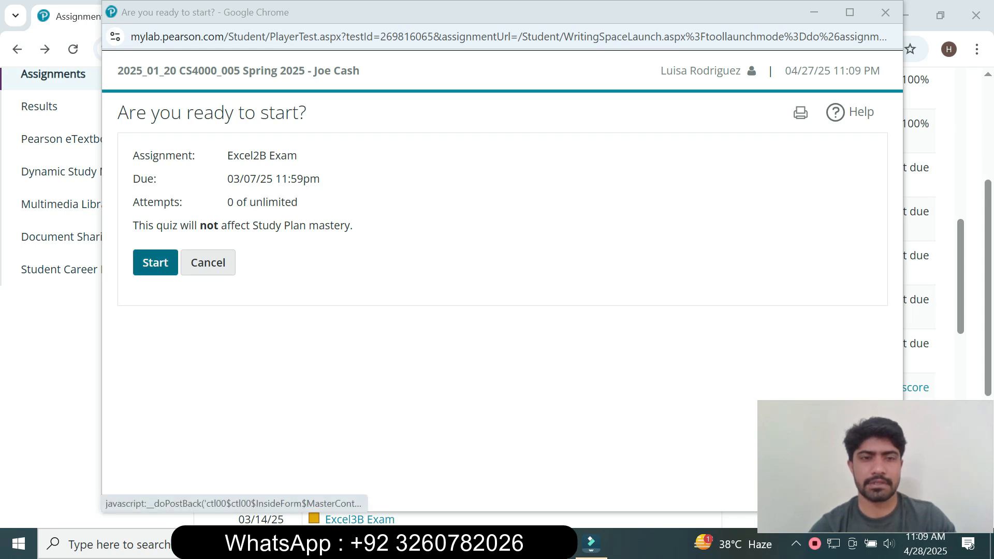
Step: Start the Excel2B Exam assignment and let its Office simulation load
left_click(155, 262)
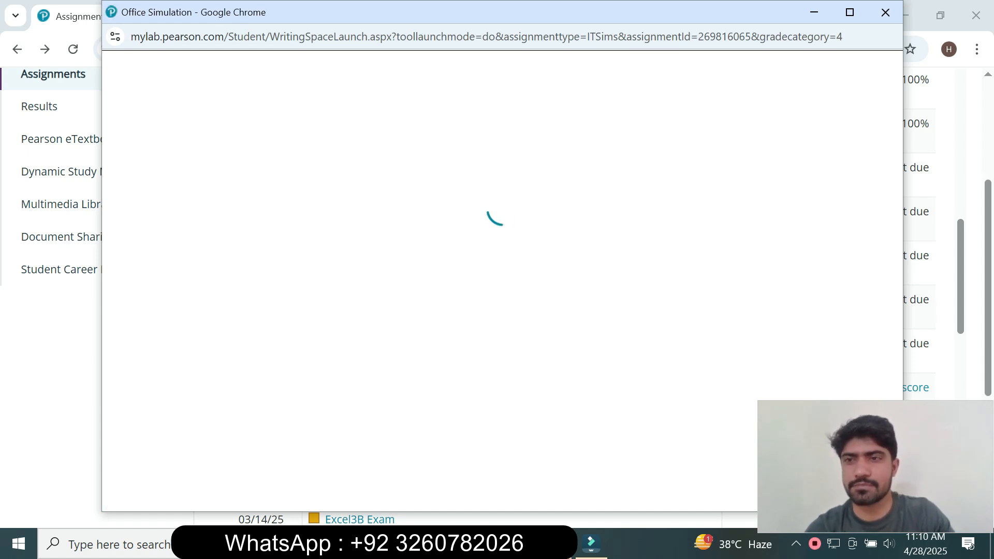
left_click_drag(711, 22, 744, 64)
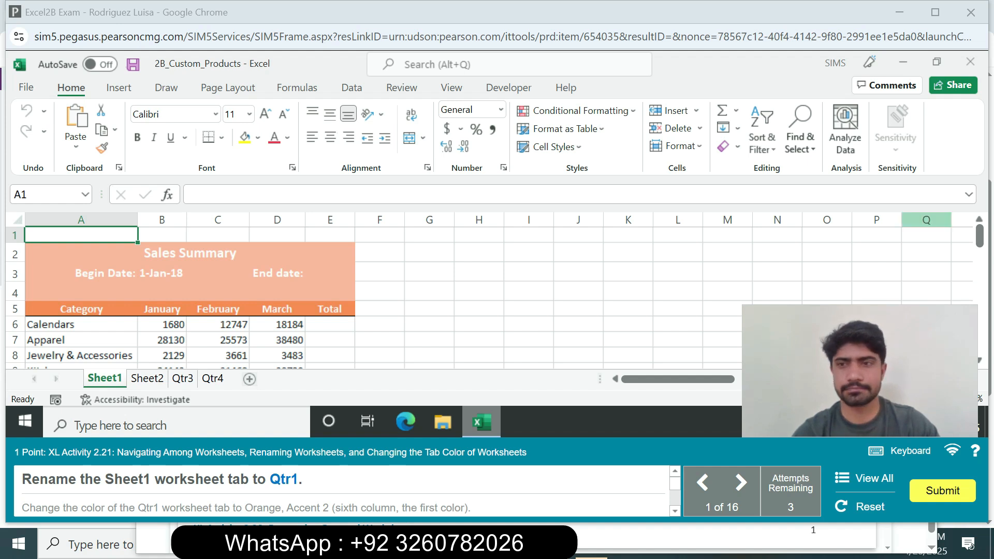
left_click_drag(980, 236, 980, 235)
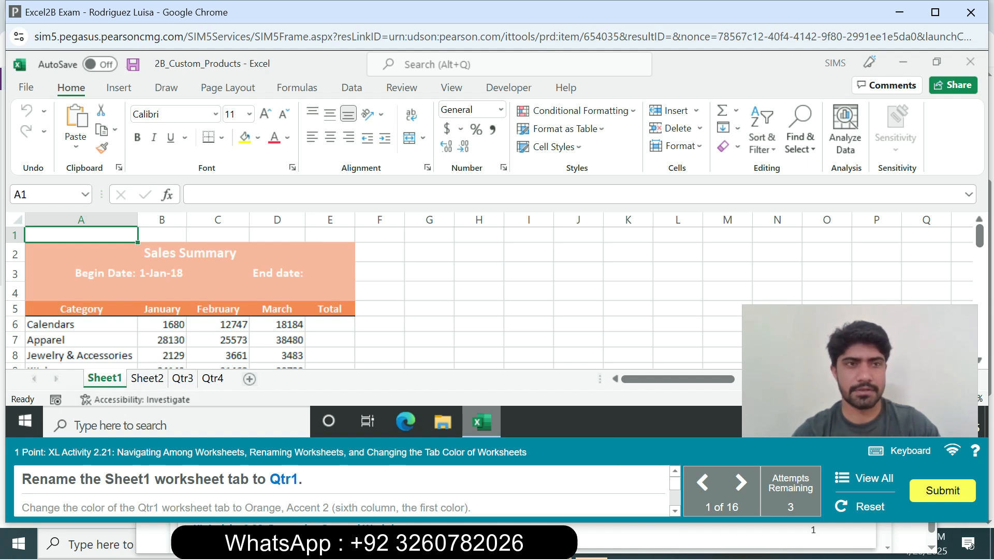
Step: Rename the Sheet1 worksheet as Qtr1 and set its tab color to Orange, Accent 2
right_click(109, 378)
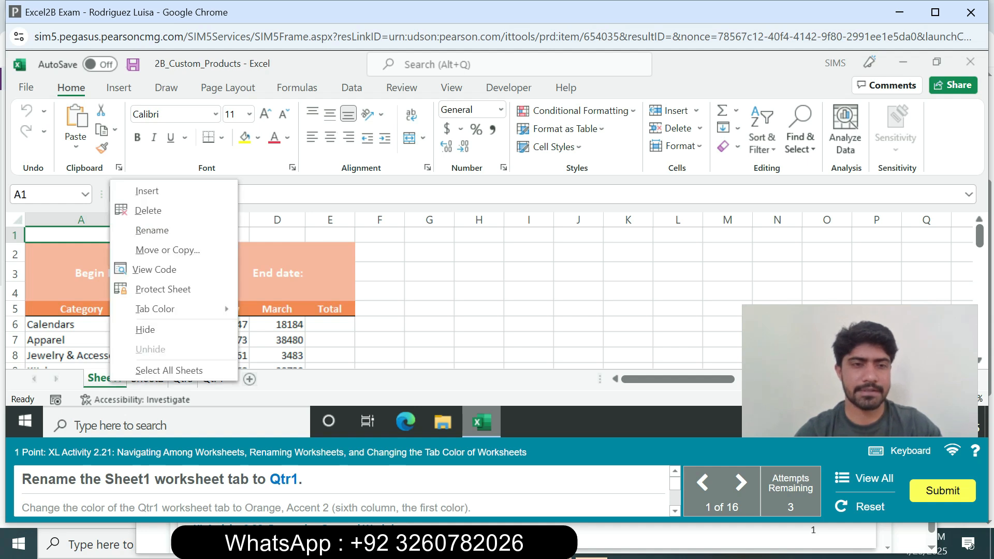
left_click(152, 230)
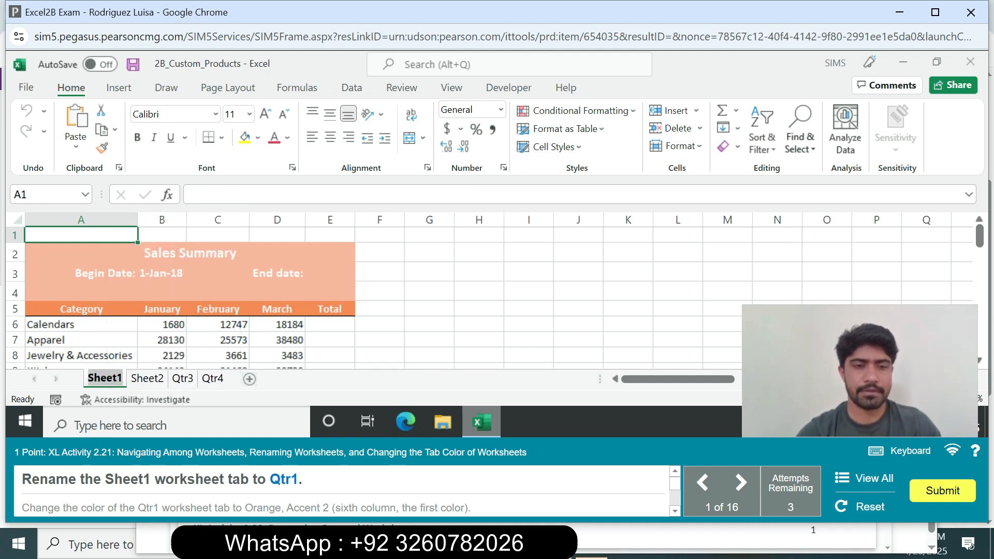
type("Qtr")
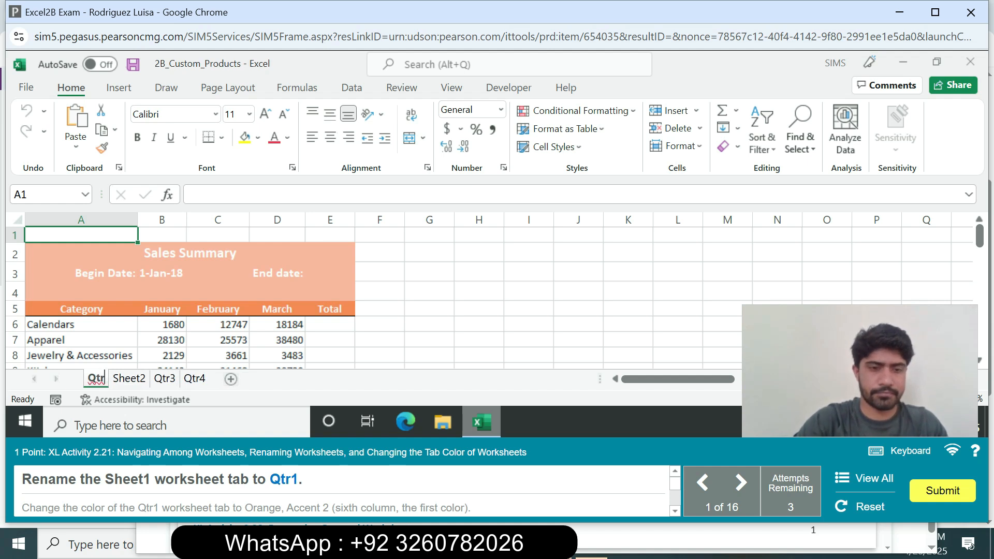
type("1")
key("Return")
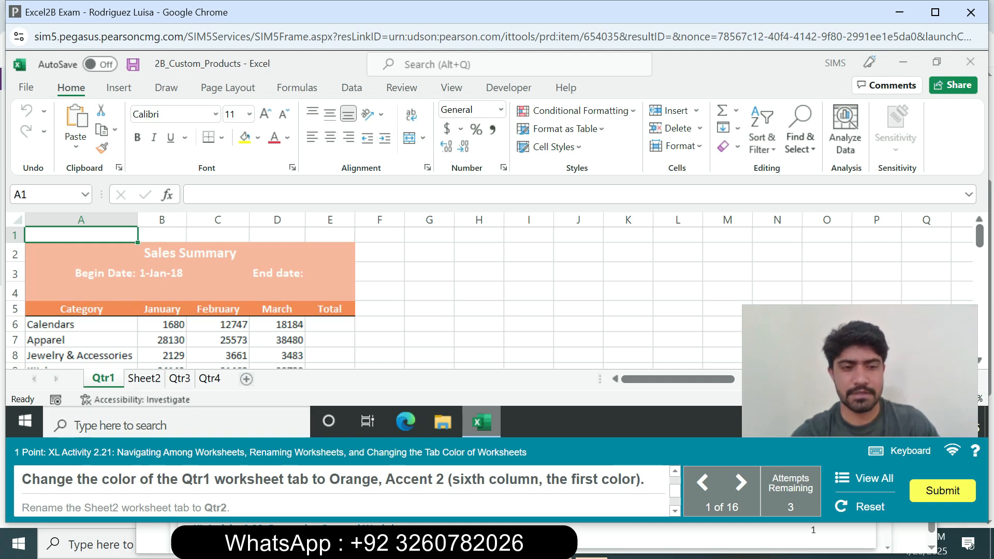
right_click(110, 379)
mouse_move(154, 309)
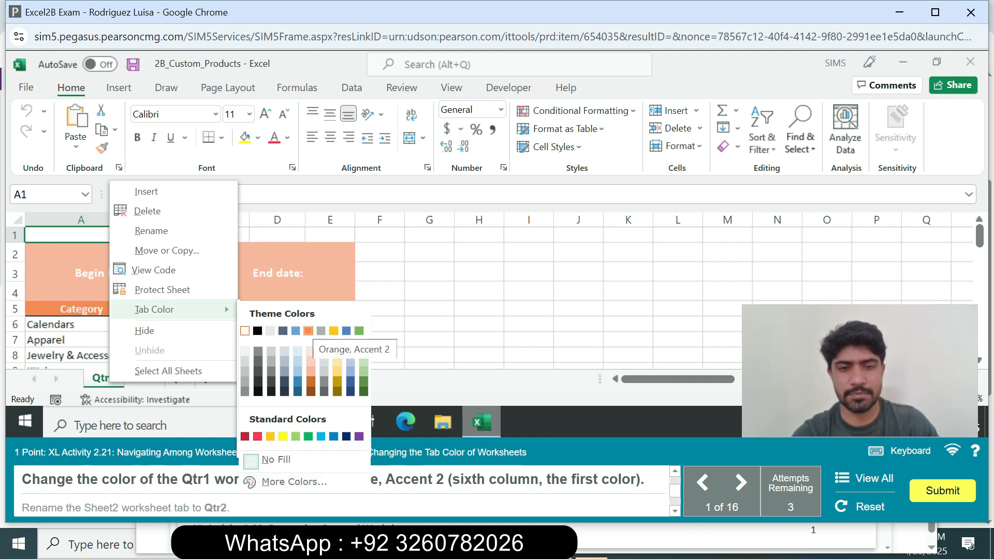
left_click(308, 331)
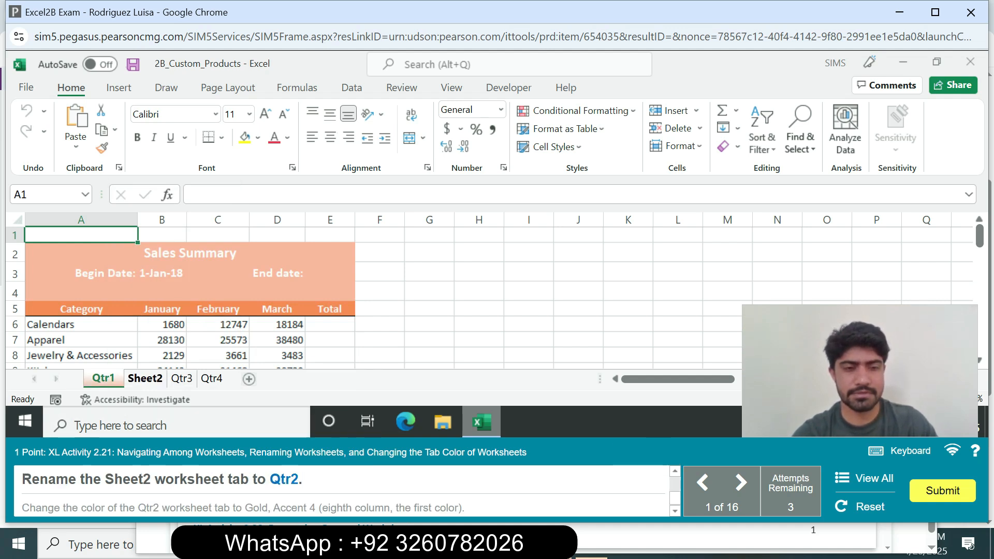
Step: Rename the Sheet2 worksheet as Qtr2 and set its tab color to Gold, Accent 4
left_click(145, 379)
right_click(147, 380)
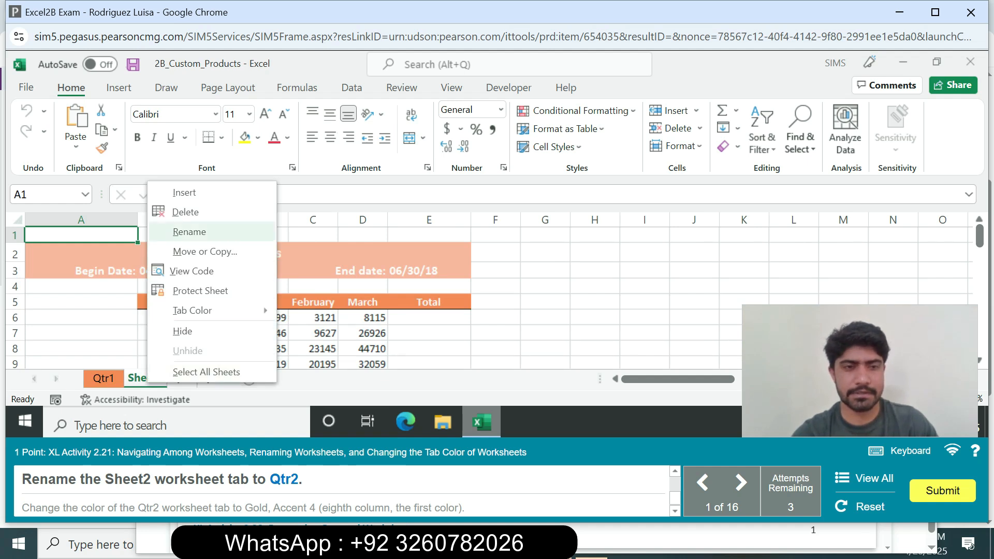
left_click(189, 231)
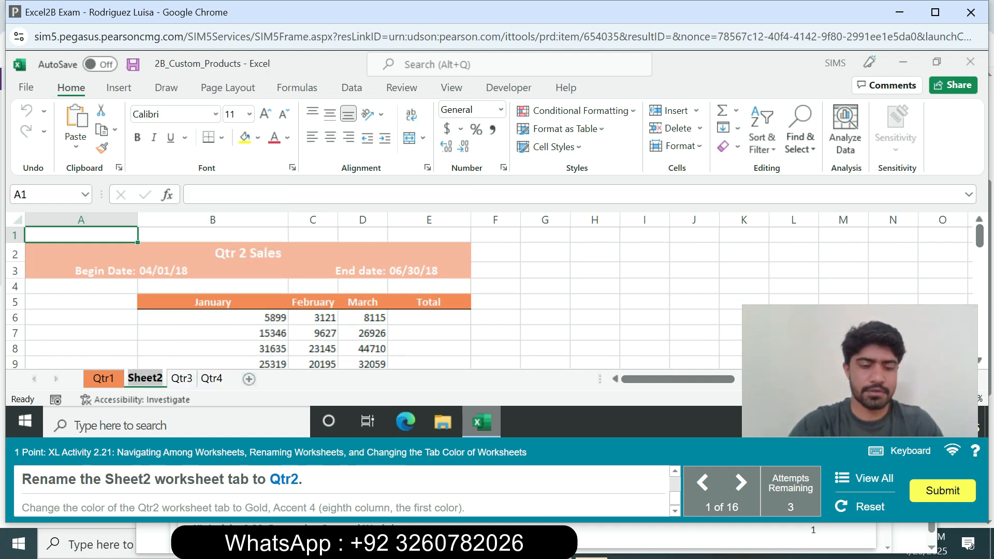
type("Qtr2")
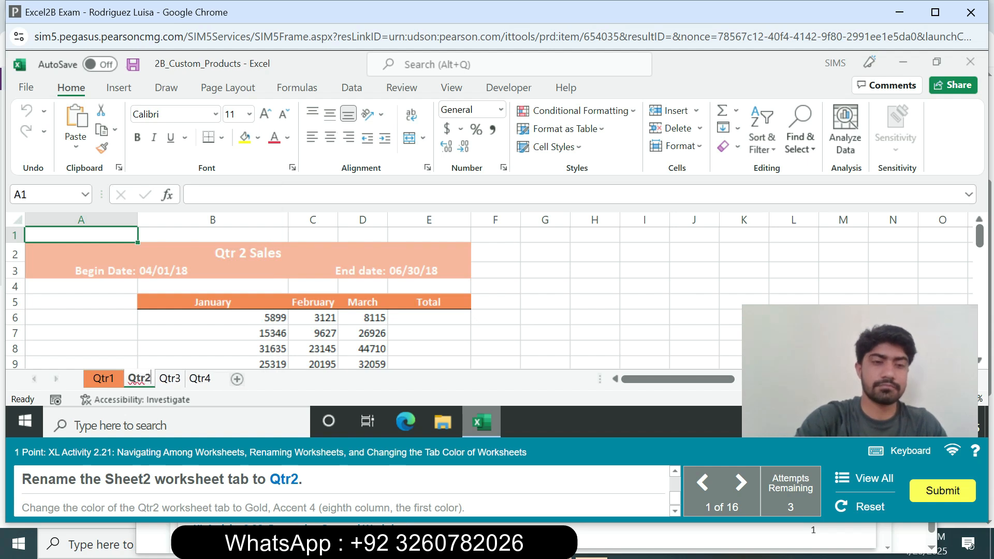
key("Return")
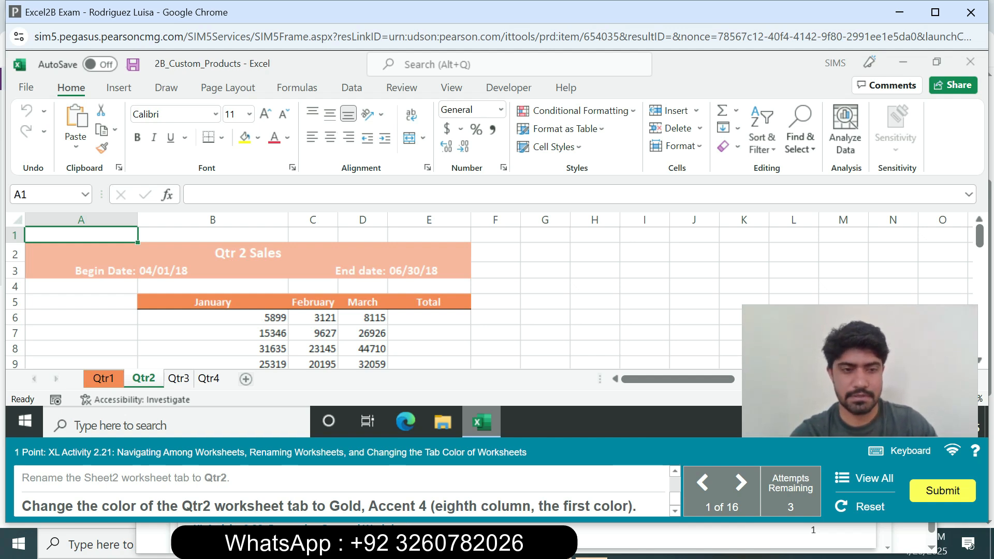
right_click(153, 378)
mouse_move(207, 308)
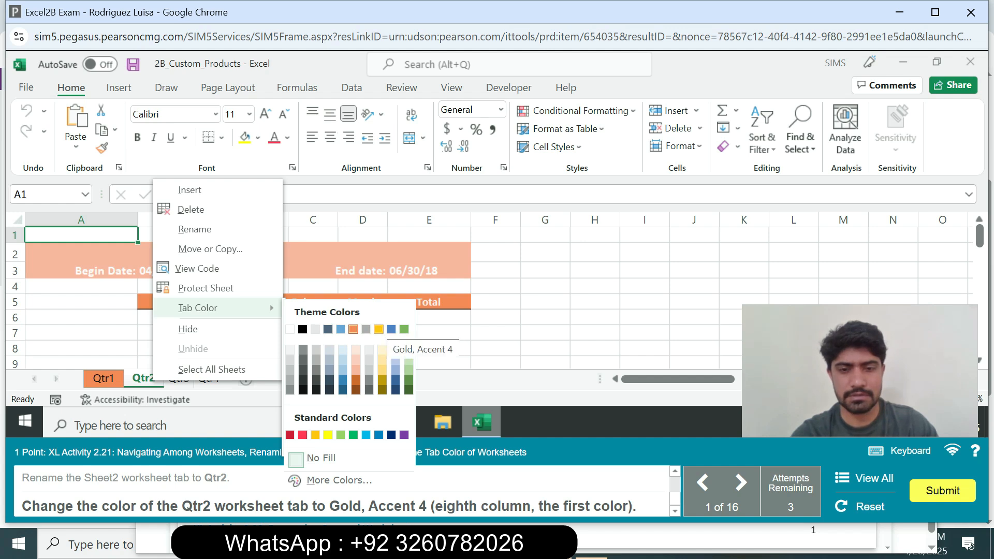
left_click(378, 329)
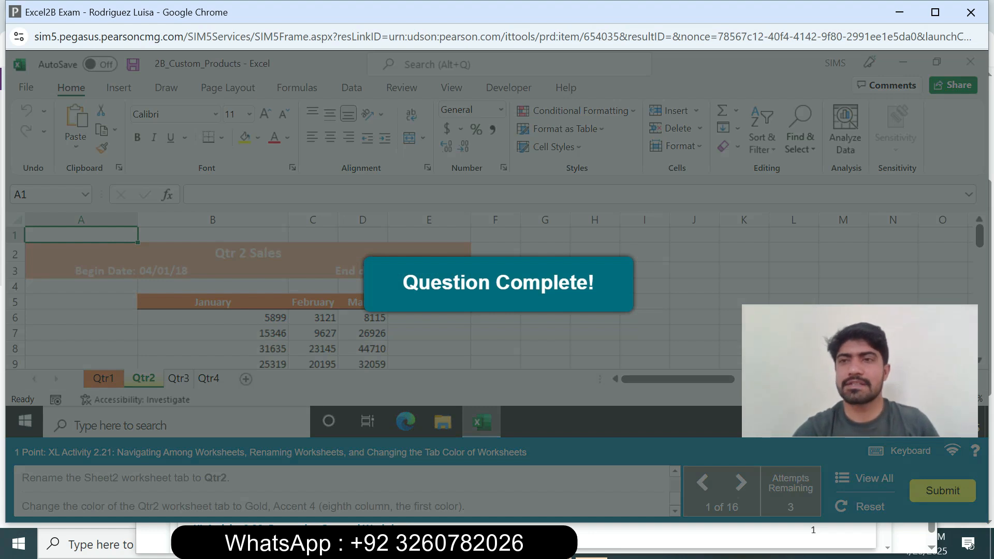
Step: Maximize the exam window and format cell B3 on the Qtr1 worksheet with the 03/14/12 date type
left_click(935, 12)
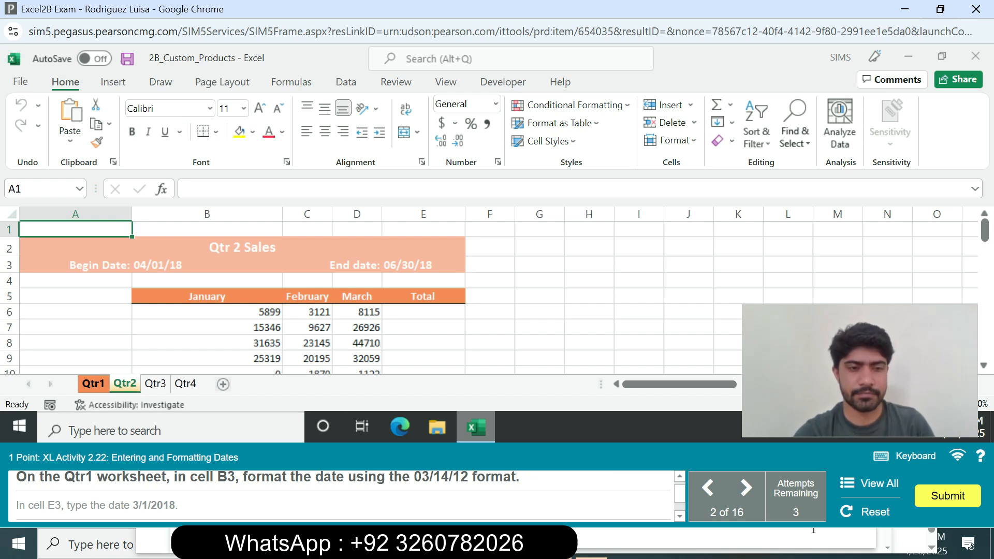
left_click(93, 384)
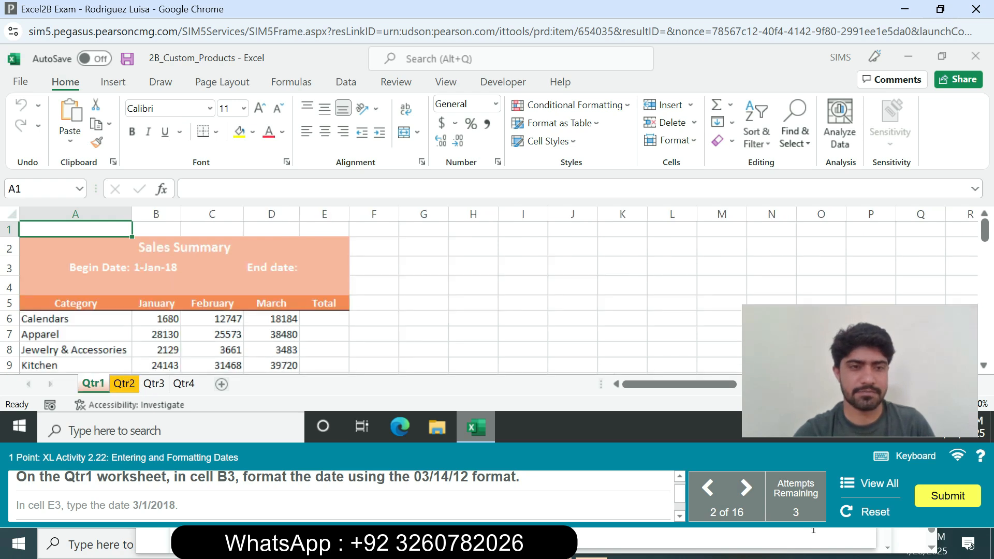
left_click(157, 319)
left_click(156, 267)
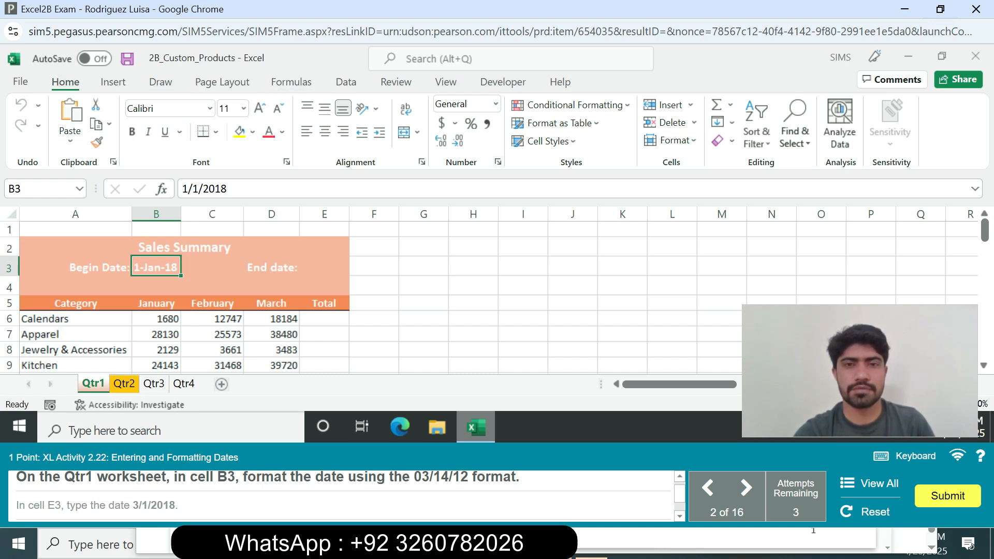
left_click(498, 162)
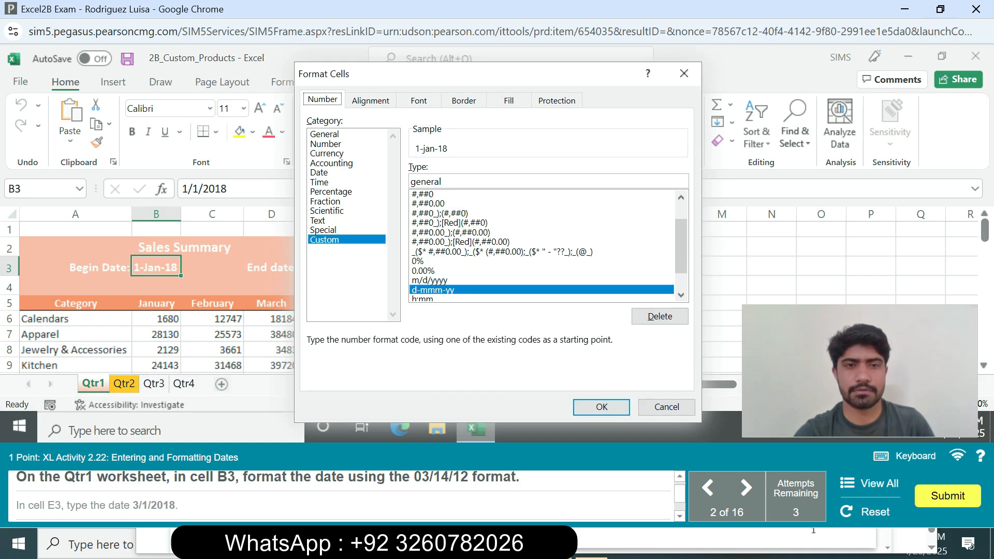
left_click(319, 173)
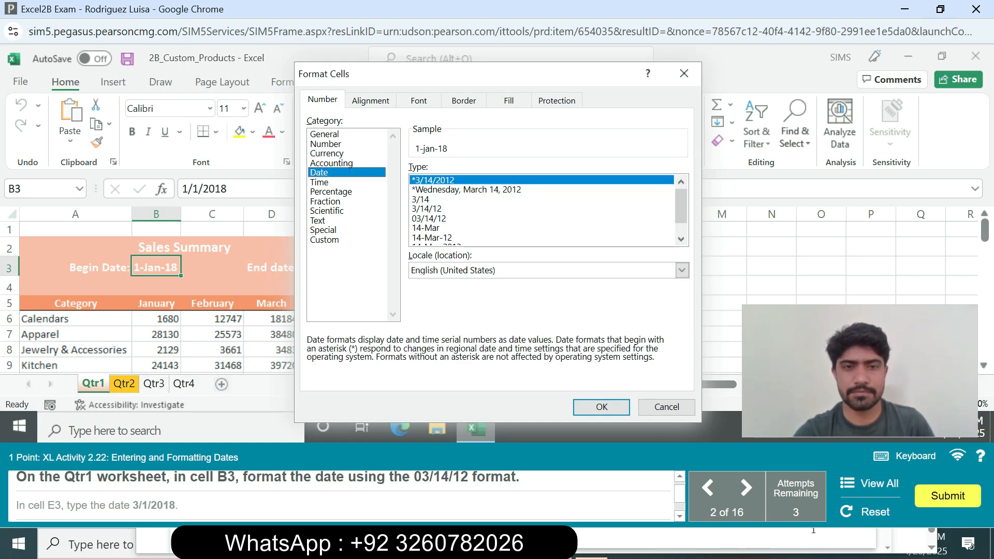
left_click(429, 218)
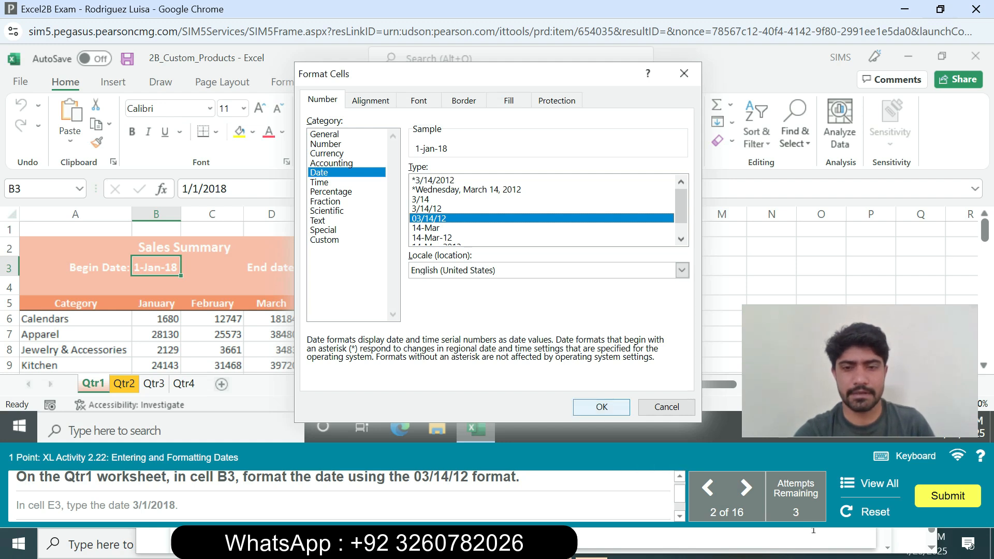
left_click(602, 407)
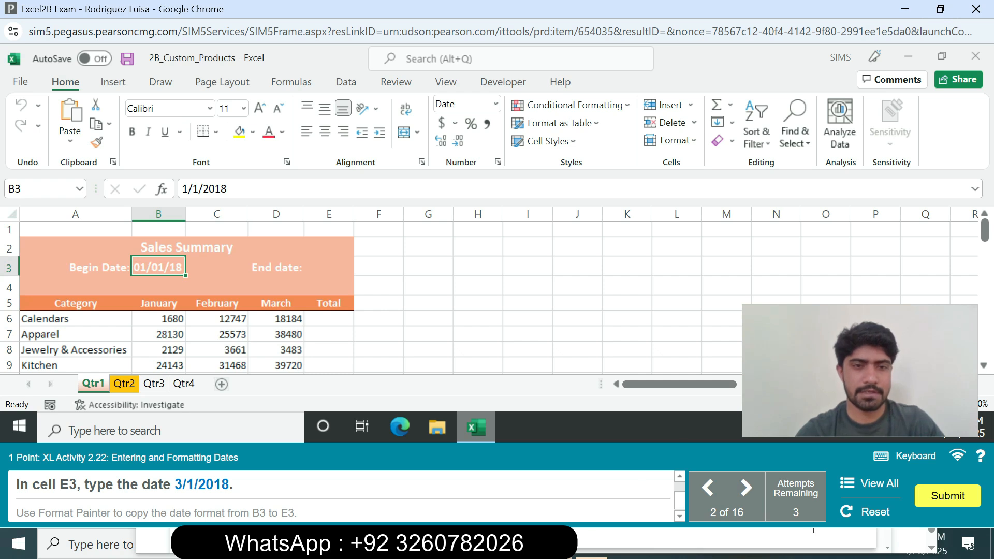
Step: Enter the end date 3/1/2018 in cell E3 of the Qtr1 worksheet
left_click(329, 303)
left_click(328, 318)
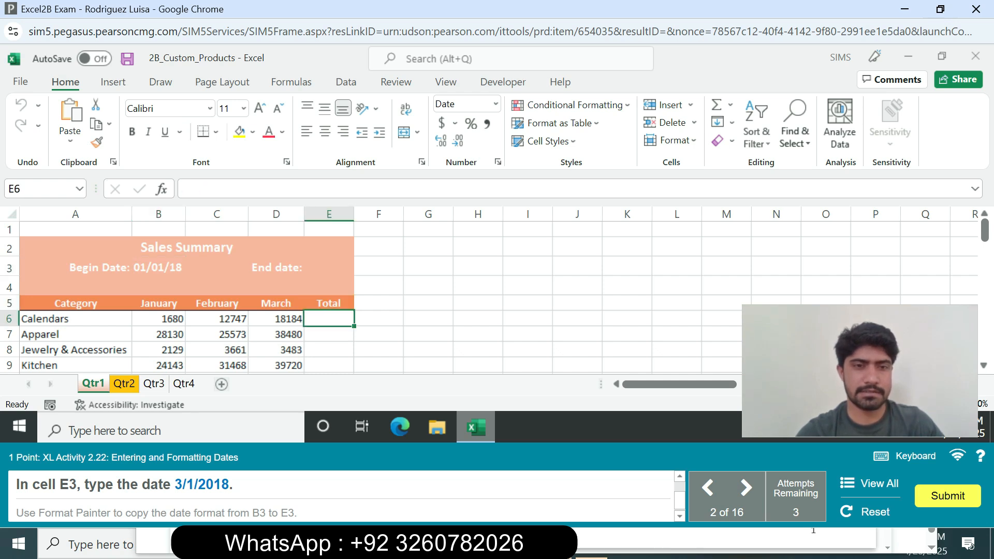
left_click(329, 266)
type("3/")
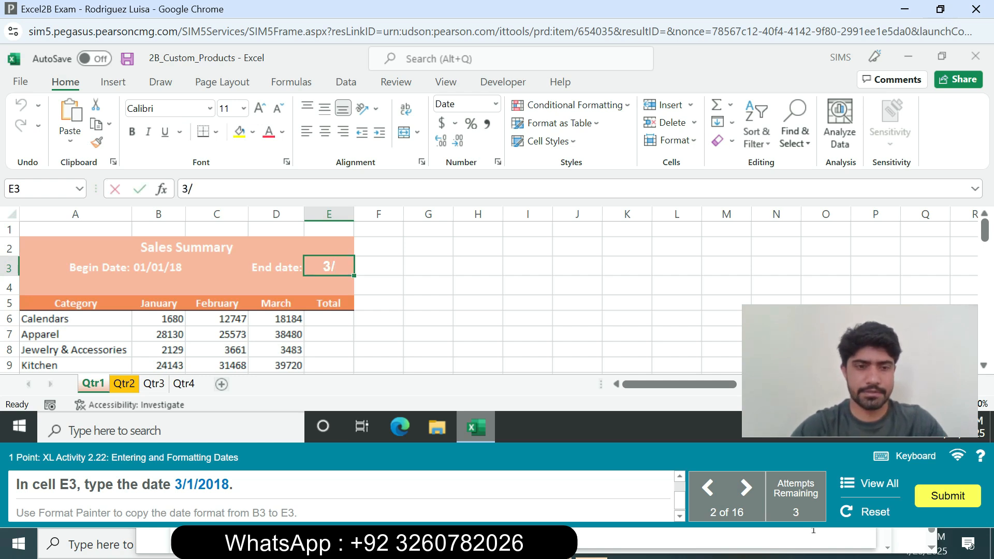
type("1/")
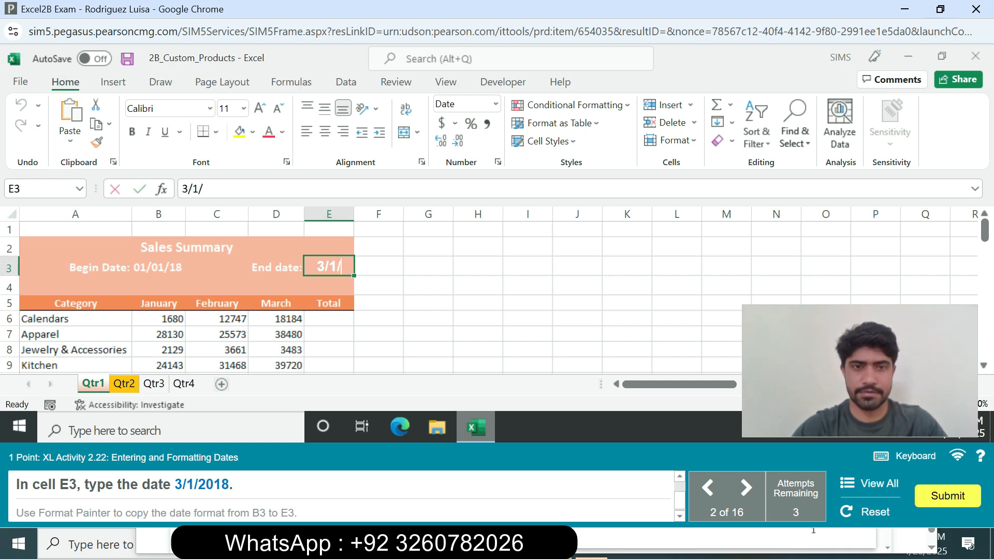
type("2018")
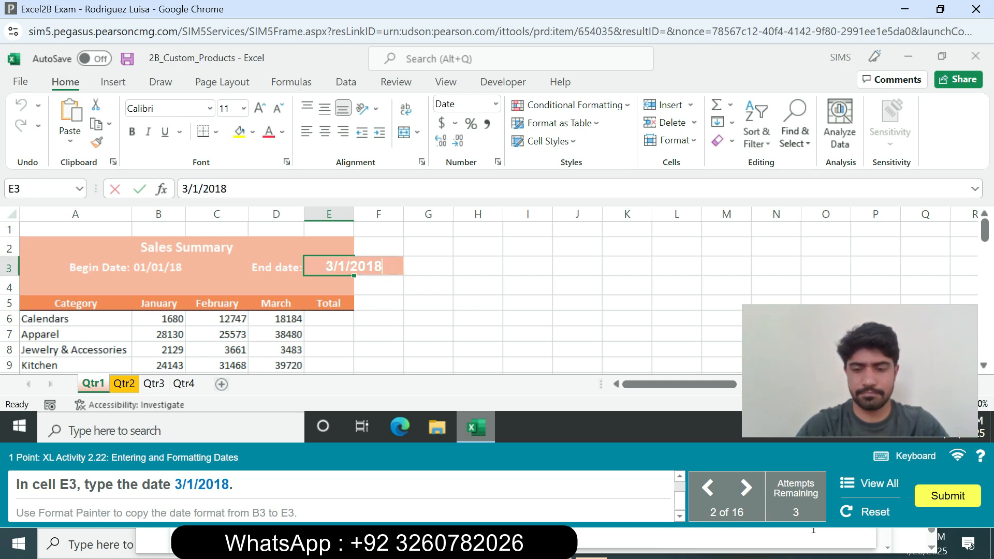
key("Return")
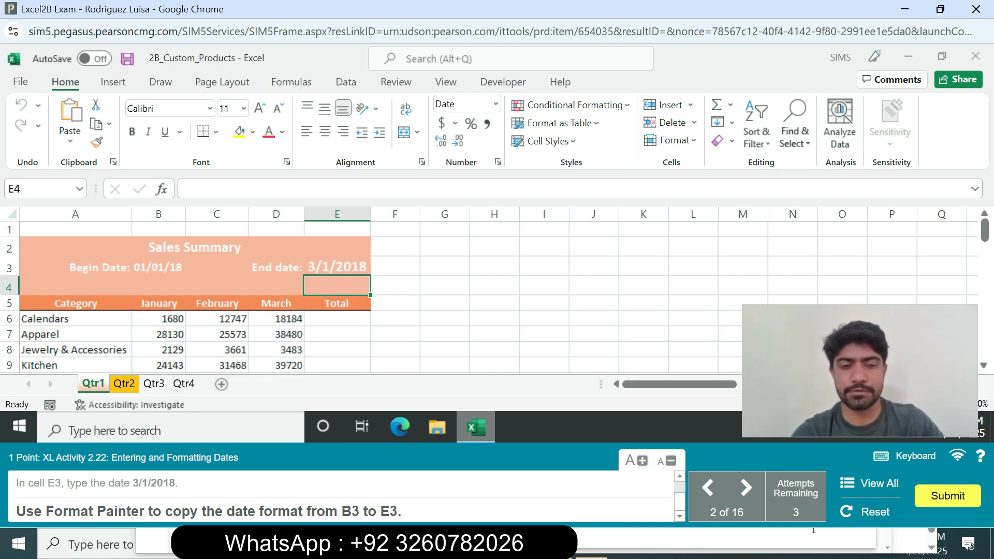
Step: Copy the date format from cell B3 to cell E3 with Format Painter
left_click(159, 267)
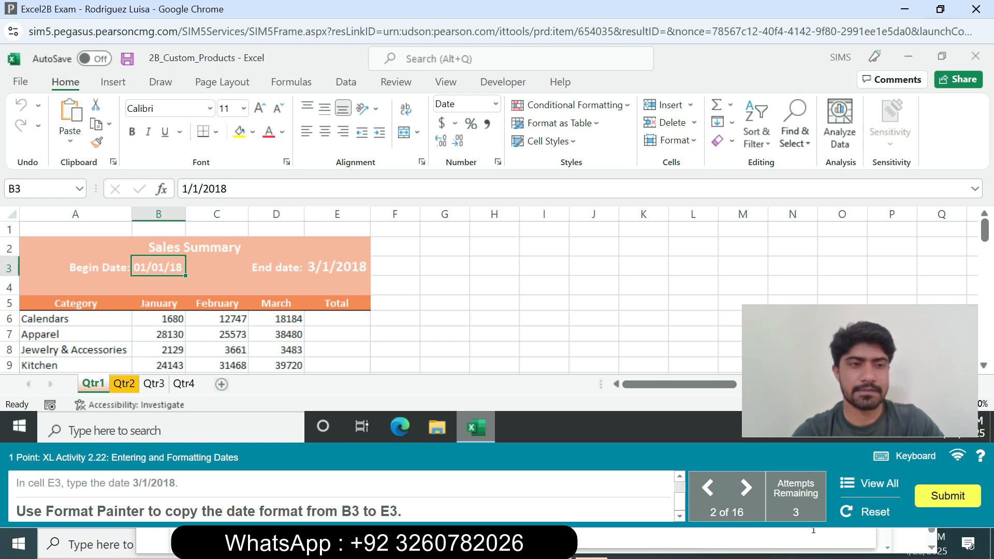
left_click(97, 141)
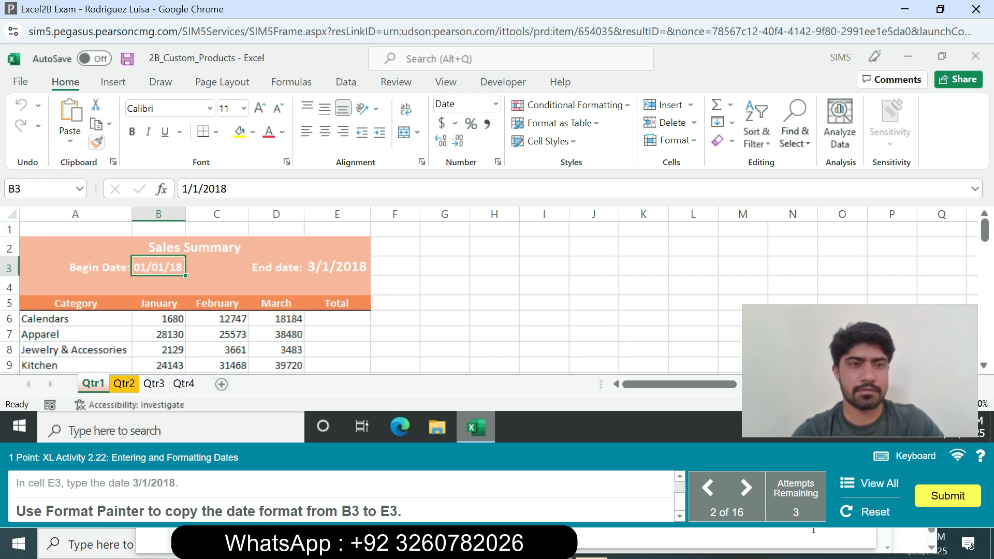
left_click(97, 142)
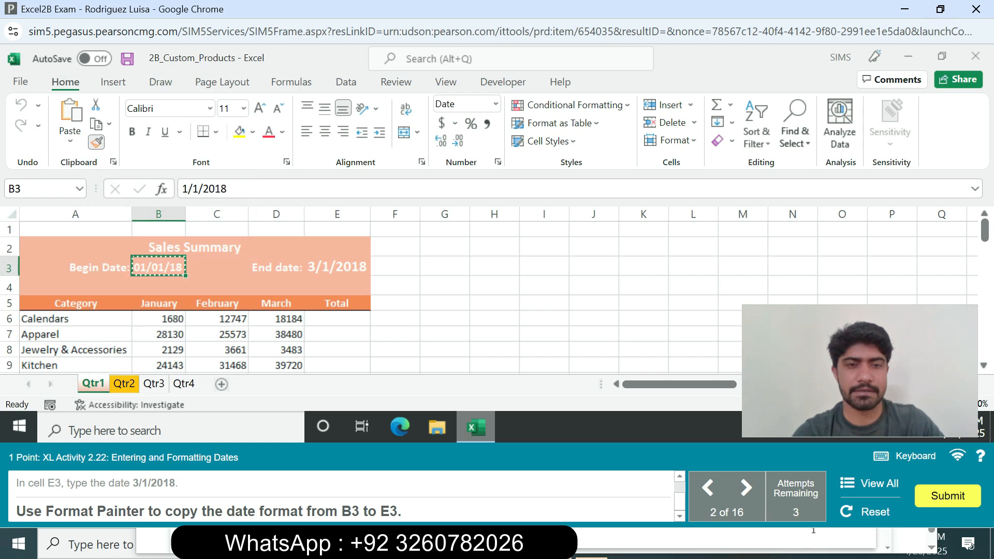
left_click(337, 266)
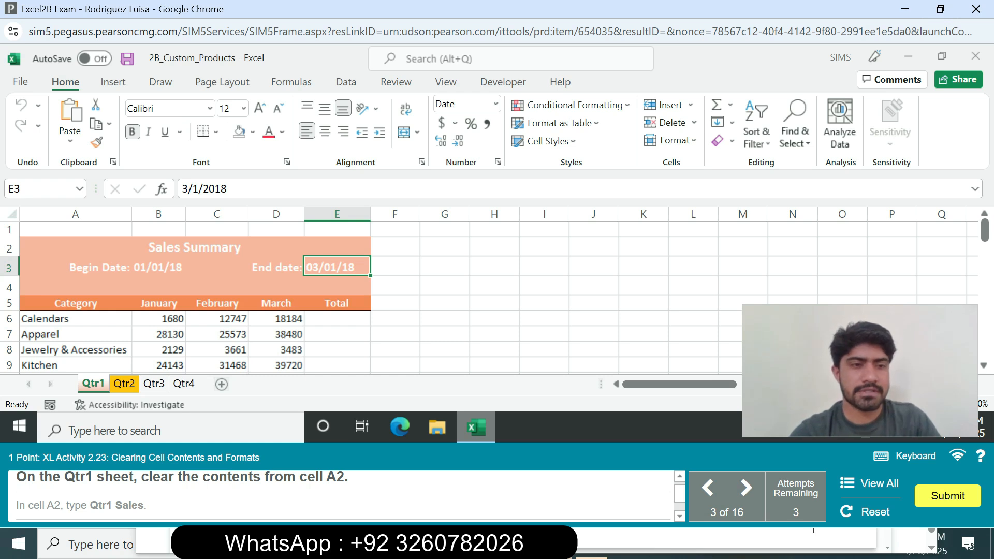
Step: Clear the contents of cell A2 on the Qtr1 sheet and enter Qtr1 Sales in it
left_click(195, 247)
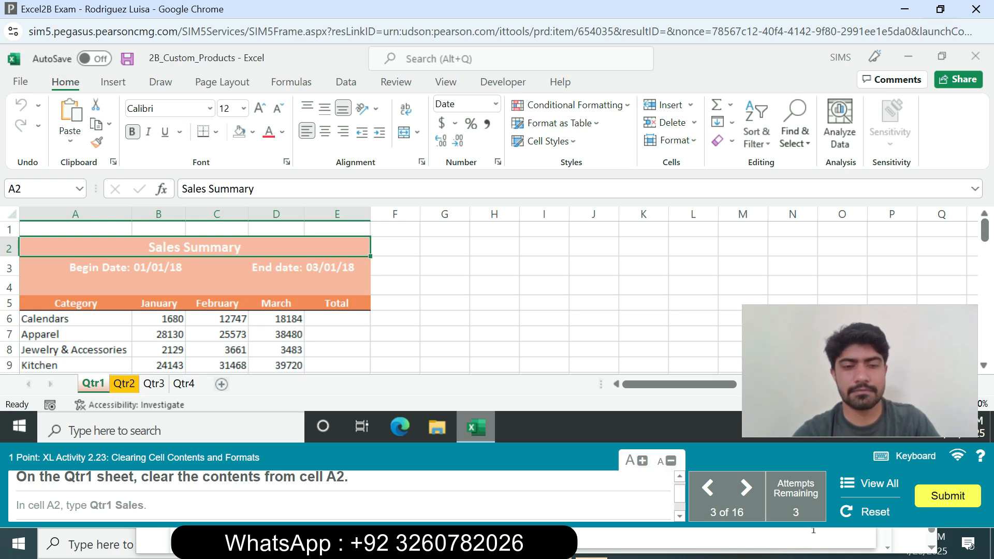
right_click(156, 247)
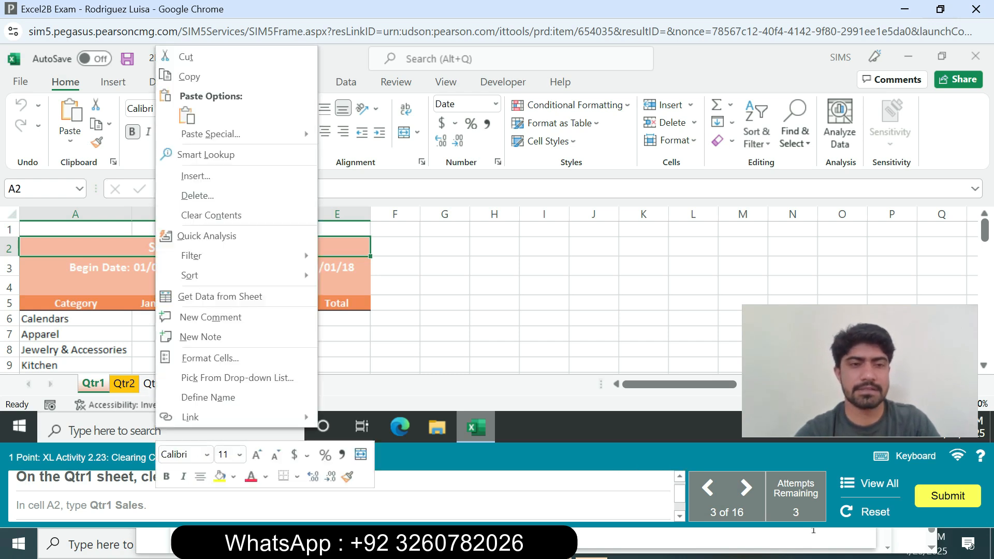
left_click(211, 215)
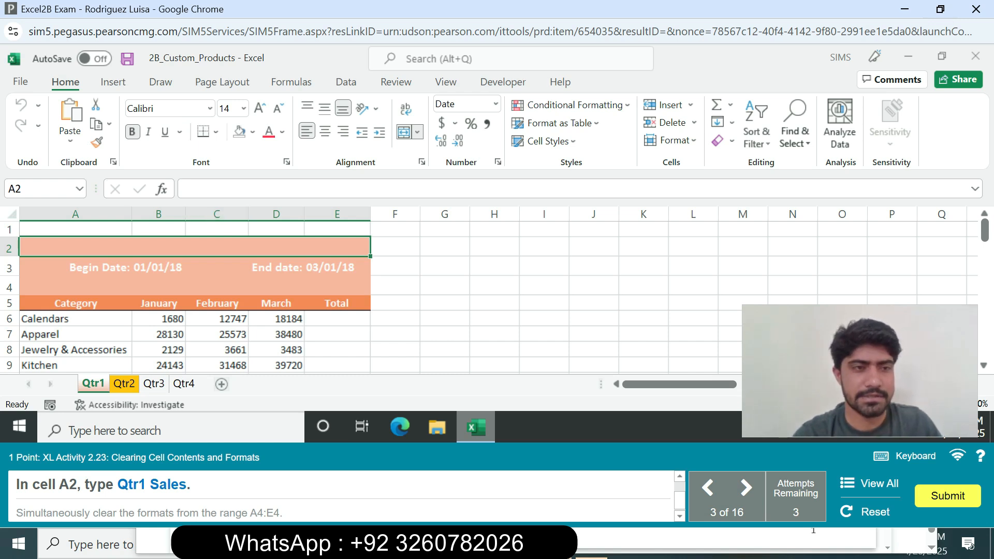
type("Qtr")
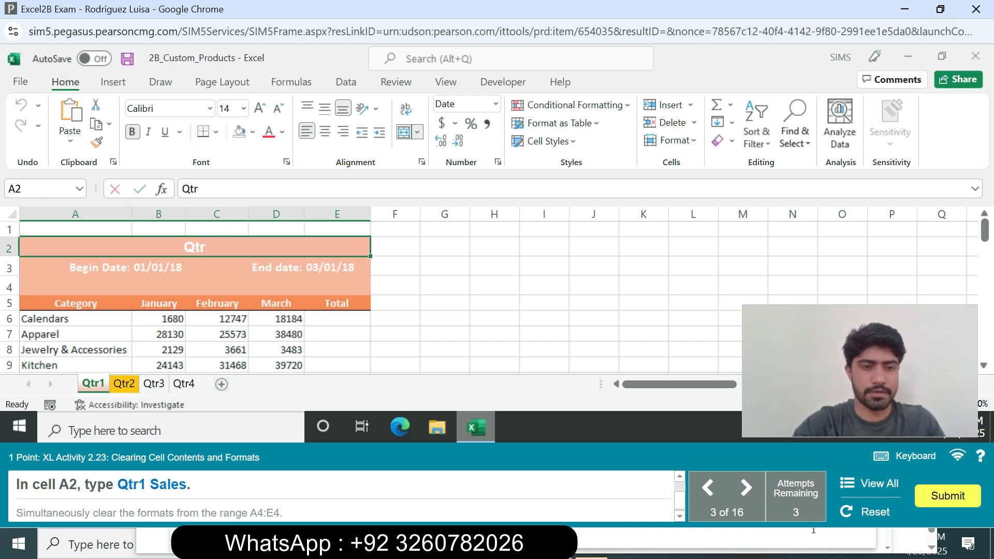
type("1 Sal")
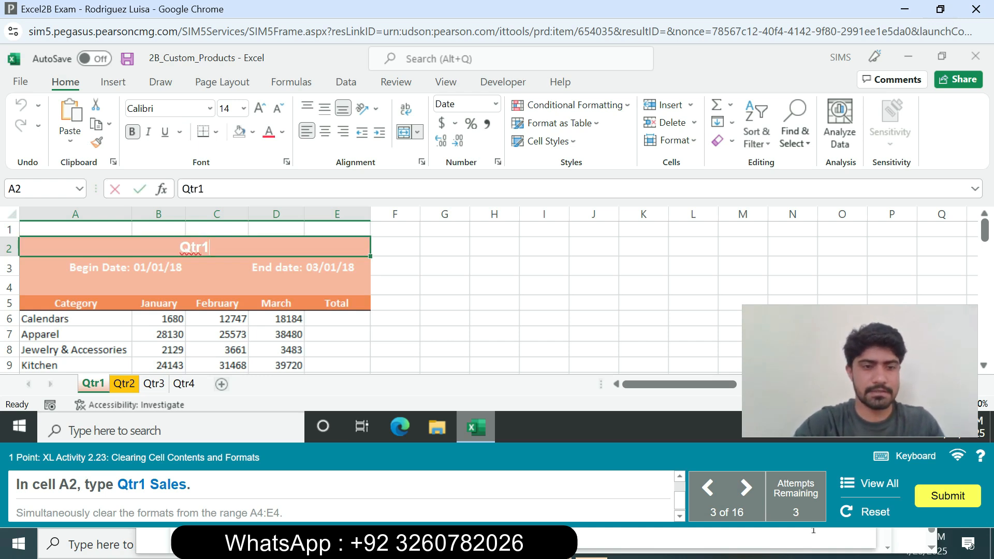
type("es")
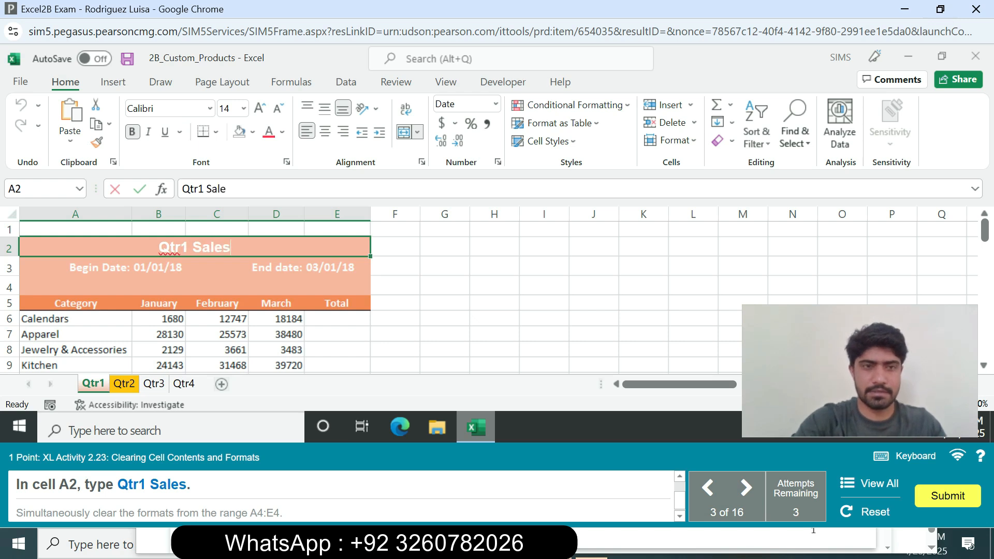
key("Return")
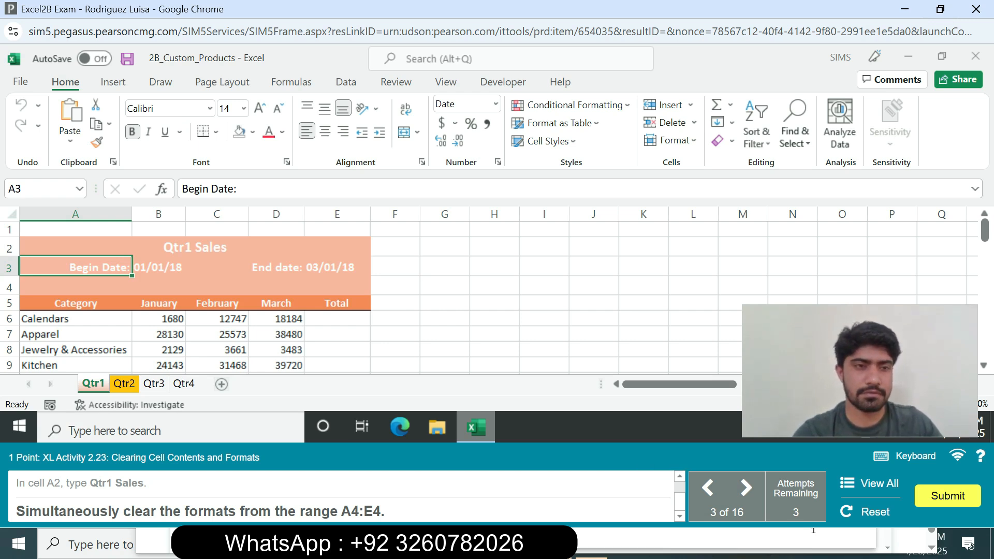
Step: Clear only the formats from the range A4:E4 on the Qtr1 sheet
left_click(76, 286)
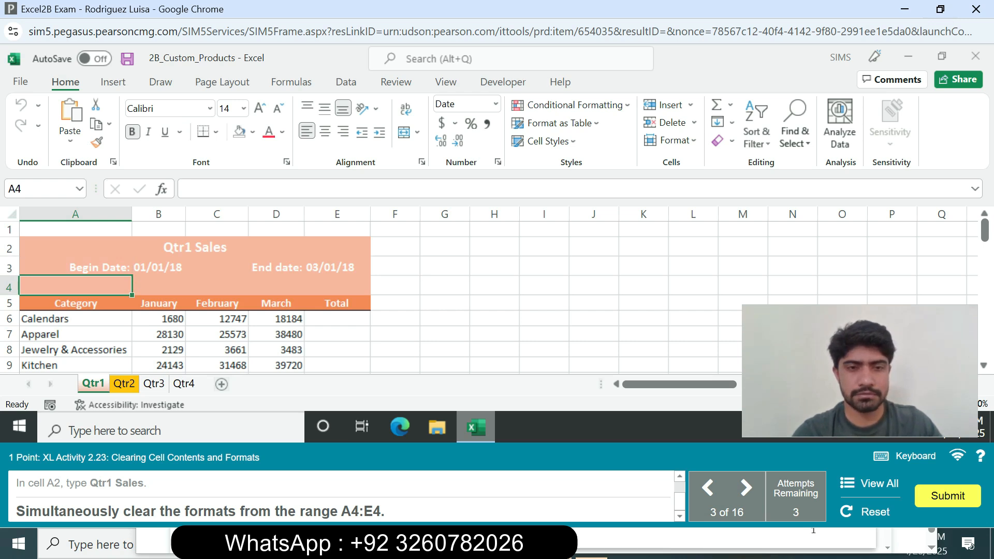
left_click_drag(75, 286, 337, 286)
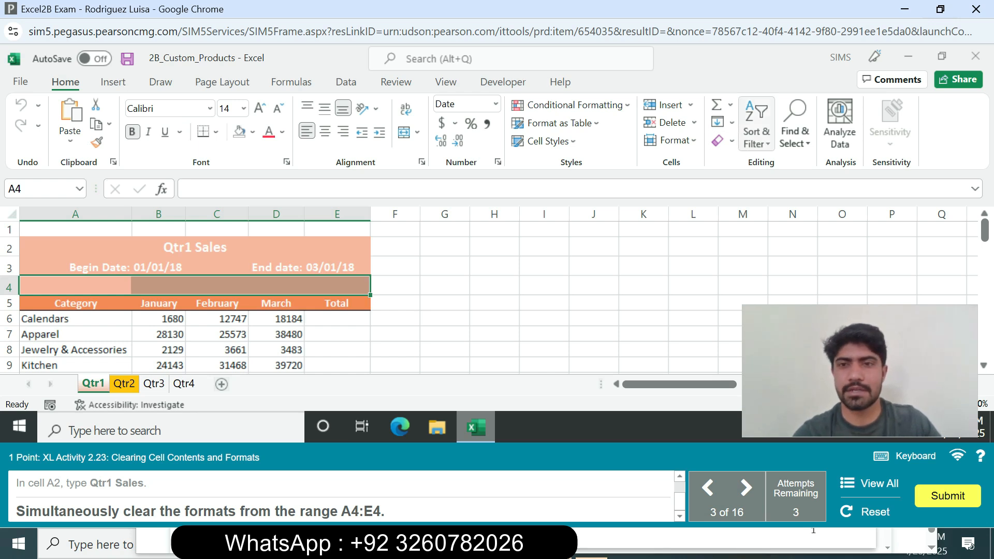
left_click(724, 140)
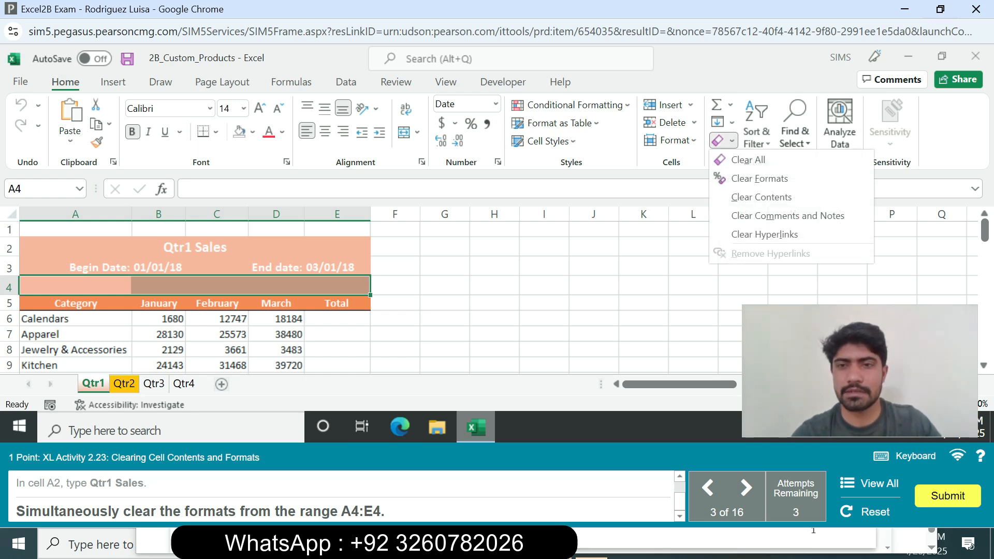
left_click(760, 178)
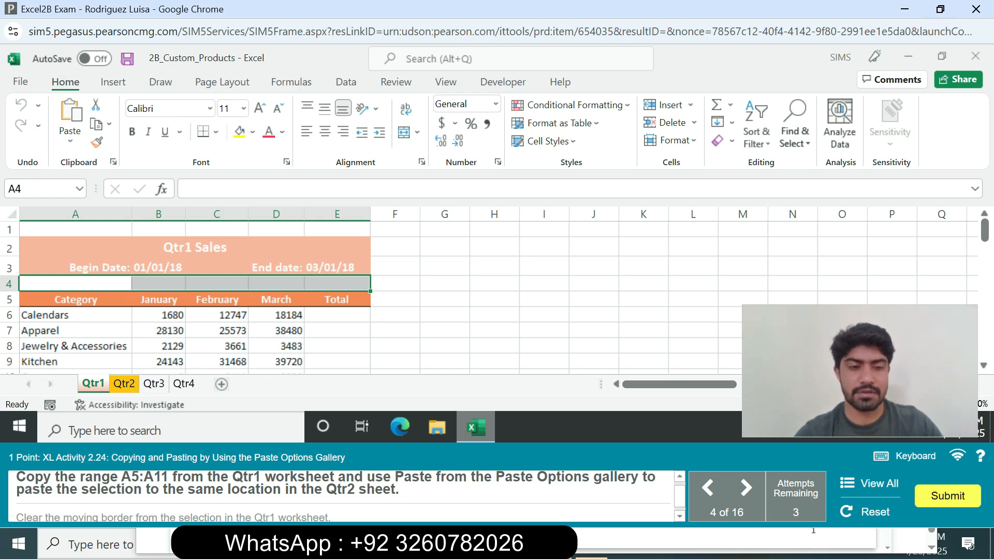
Step: Select the range A5:A11 on the Qtr1 worksheet by its reference and copy it
left_click(40, 189)
type("A5")
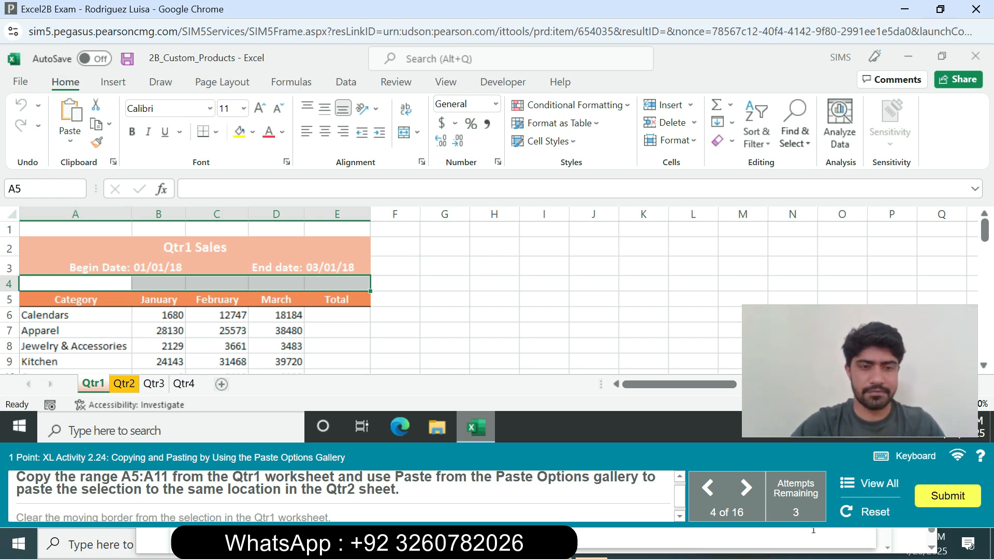
type(":A11")
key("Return")
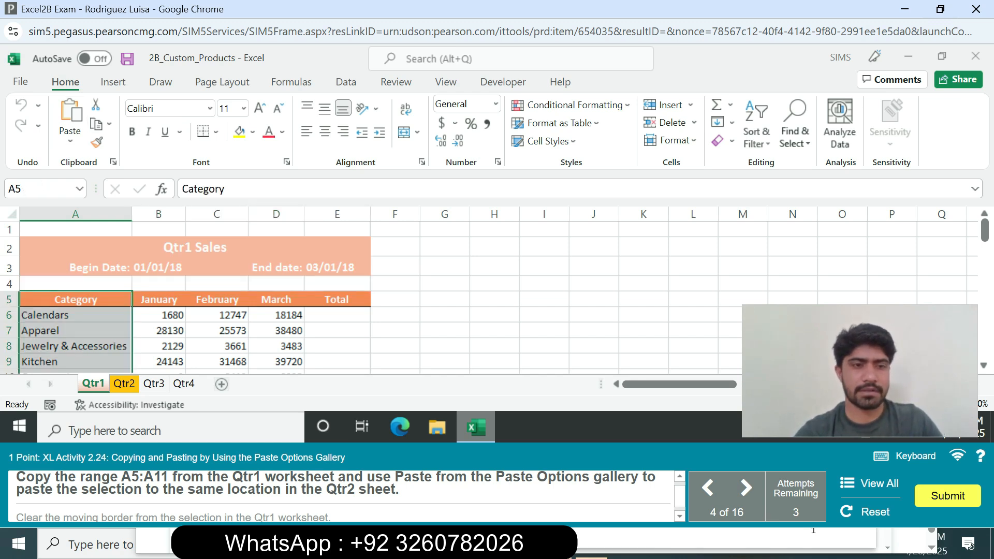
right_click(87, 330)
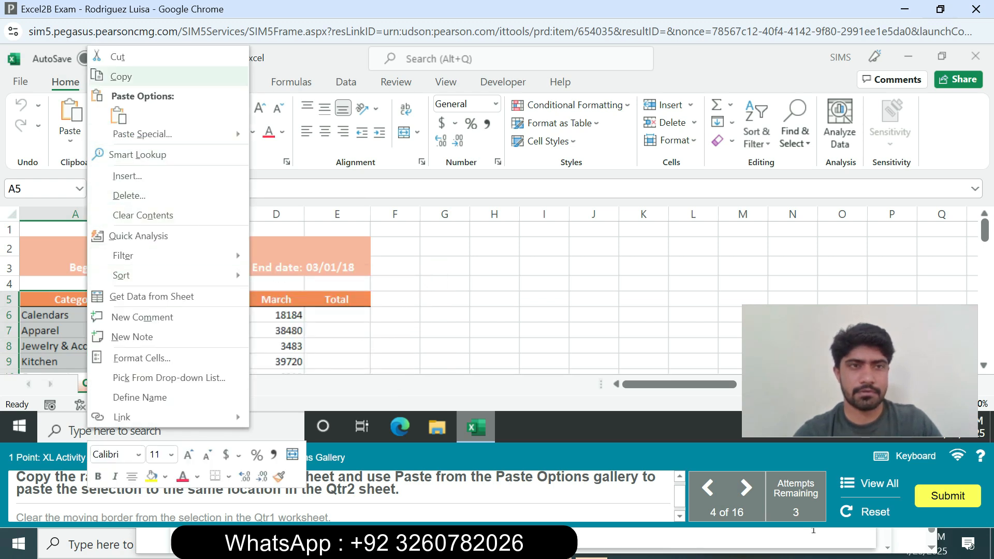
left_click(121, 76)
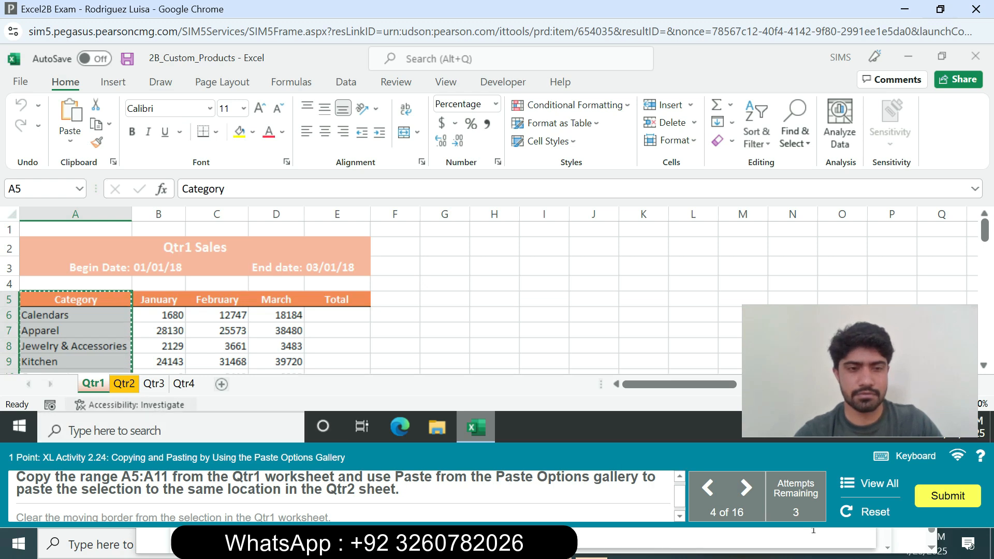
Step: Paste the copied range at cell A5 of the Qtr2 sheet and clear the moving border on Qtr1
left_click(124, 383)
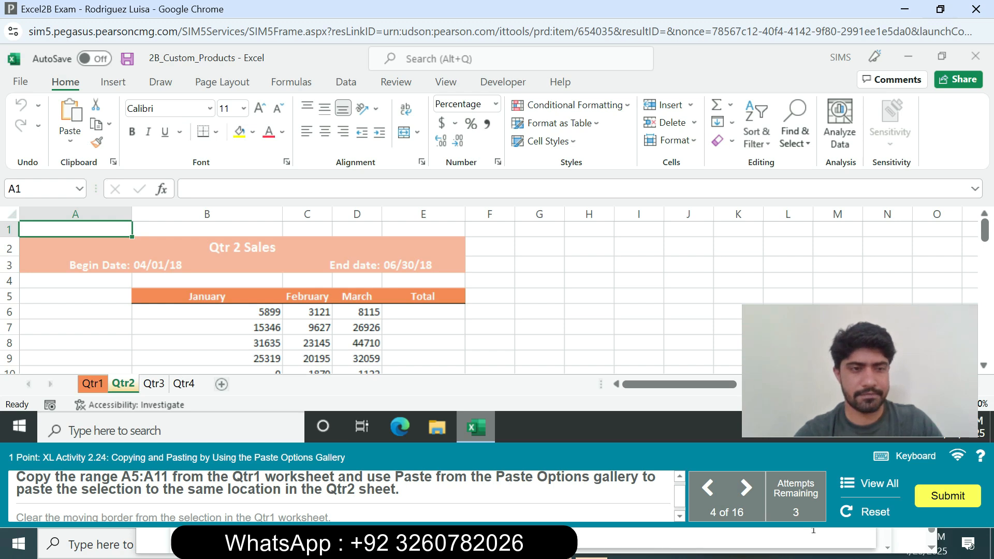
left_click(76, 296)
left_click(71, 110)
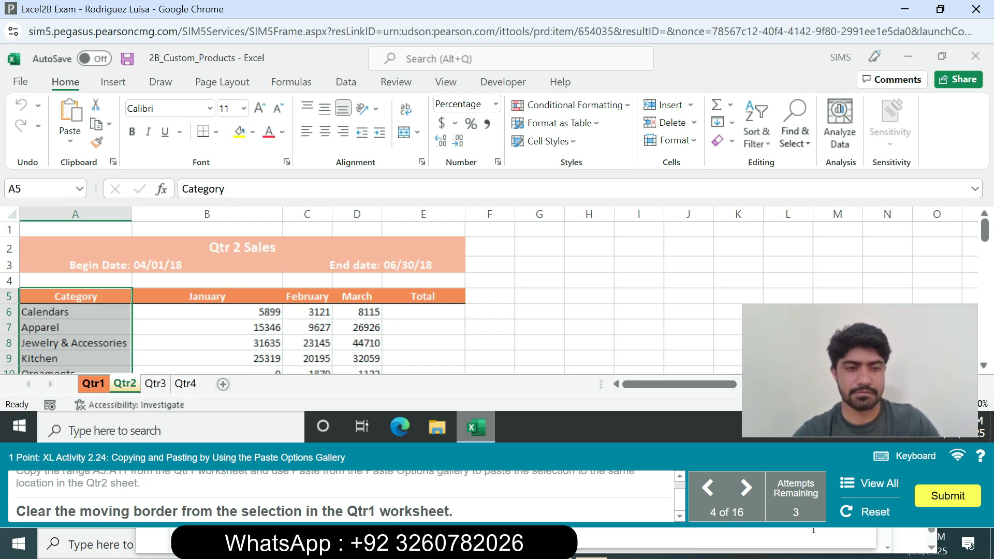
left_click(93, 384)
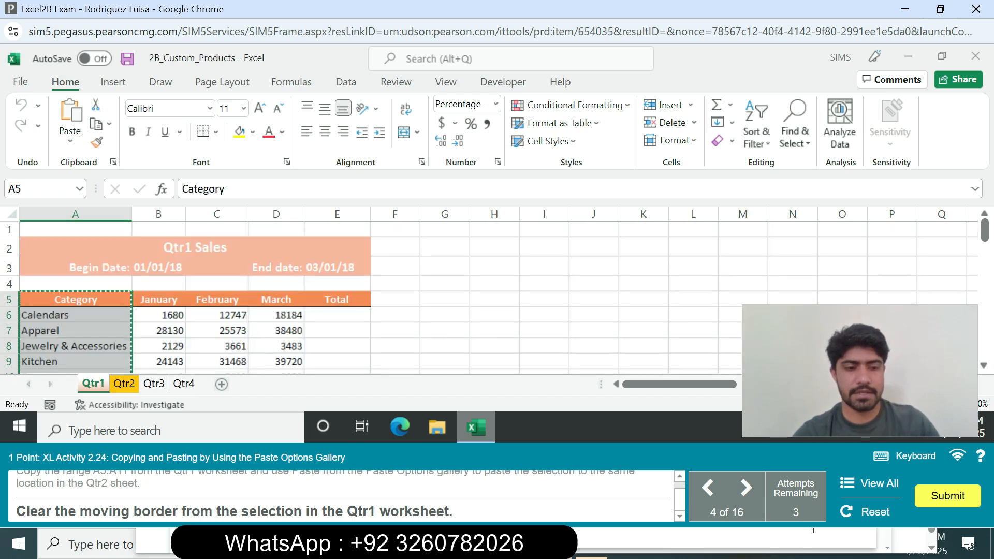
key("Escape")
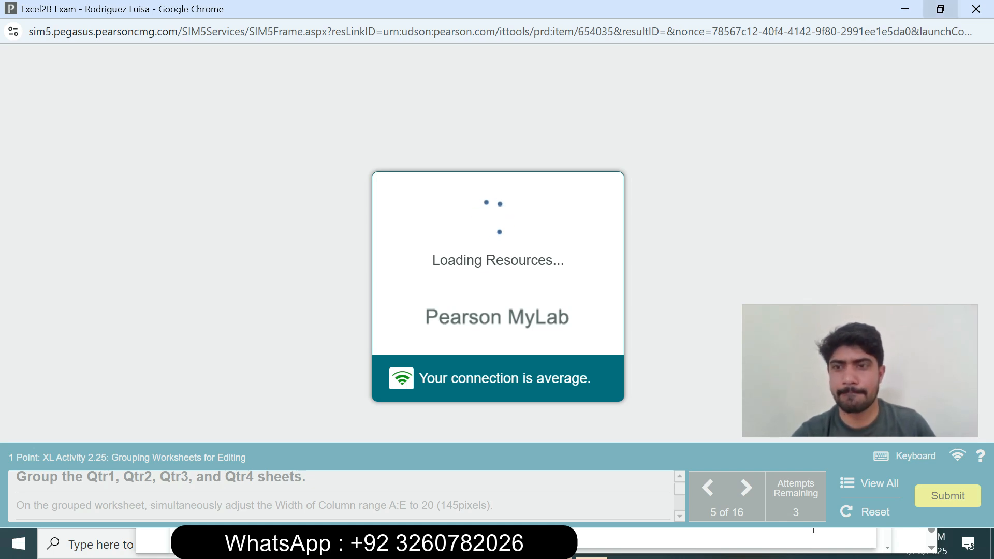
Step: Restore the exam window to its smaller size and group the Qtr1, Qtr2, Qtr3, and Qtr4 sheets
left_click(941, 9)
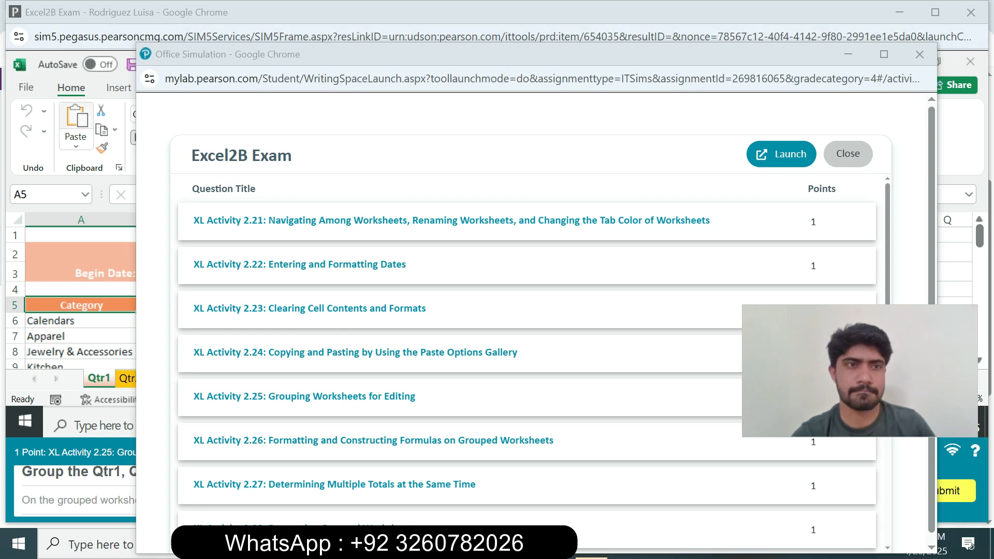
key("alt+Tab")
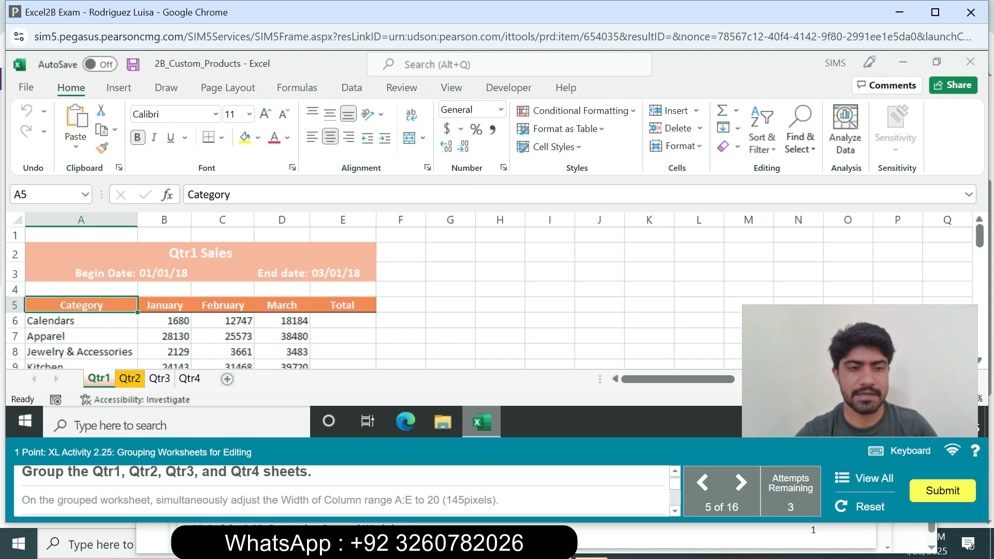
right_click(107, 381)
left_click(166, 372)
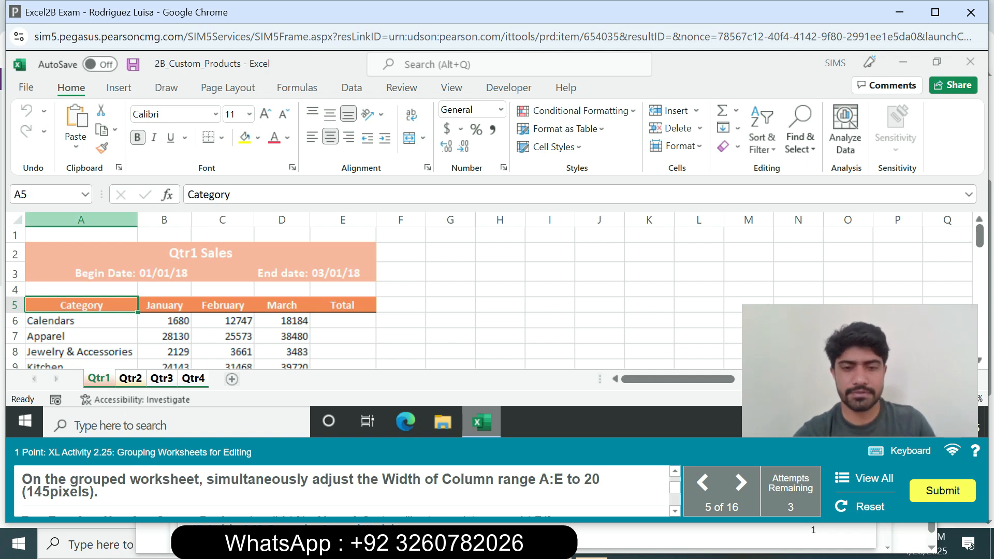
Step: Widen columns A through E together to 20 (145 pixels) on the grouped sheets
left_click(81, 220)
left_click(343, 220, "shift")
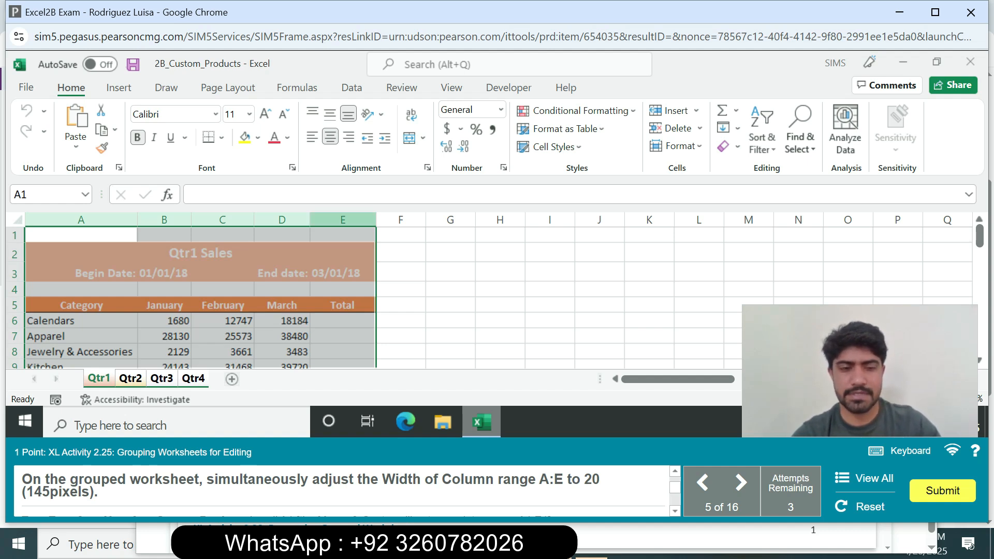
left_click_drag(376, 220, 376, 220)
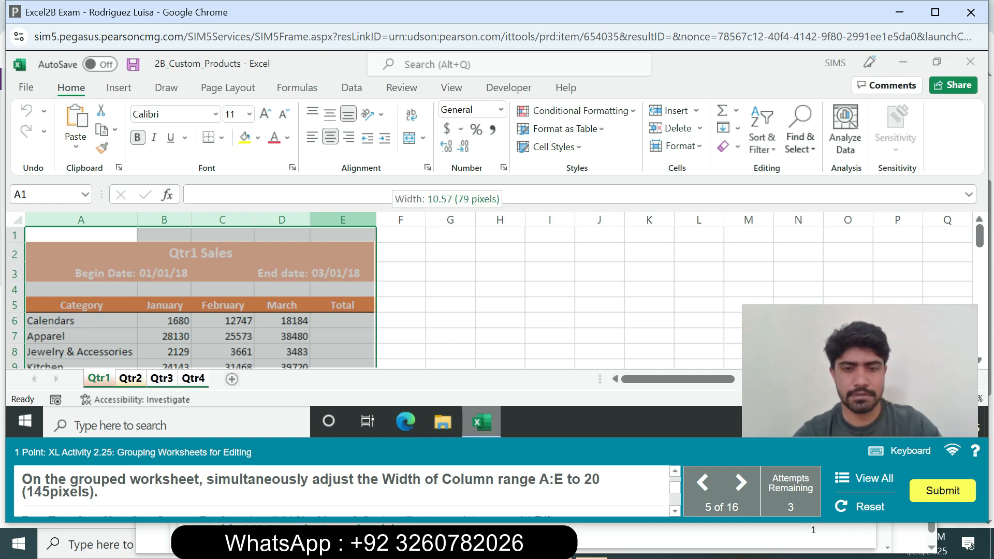
left_click_drag(376, 220, 427, 220)
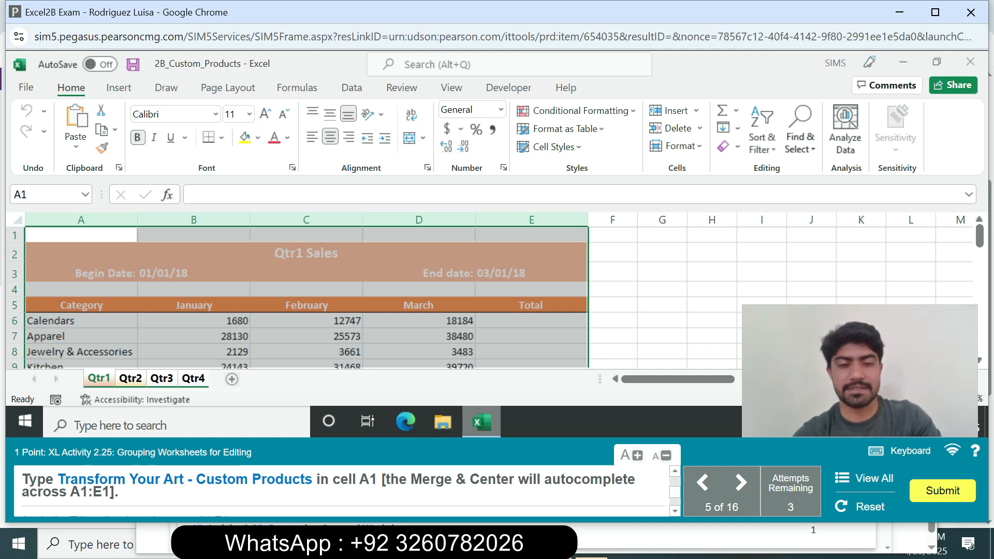
Step: Copy the title Transform Your Art - Custom Products from the instructions into cell A1 of the grouped sheets
left_click_drag(58, 480, 313, 499)
key("ctrl+c")
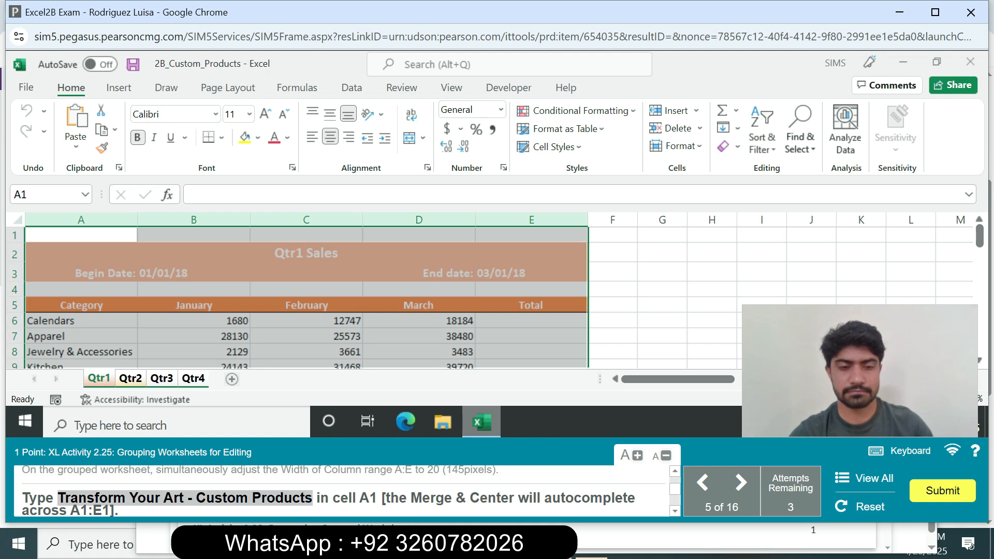
left_click(94, 236)
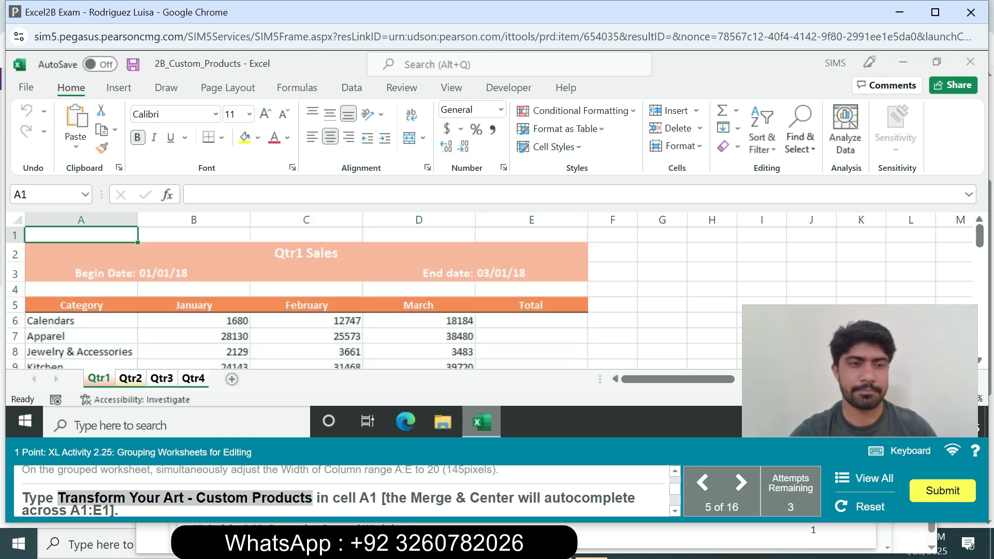
left_click(223, 195)
key("ctrl+v")
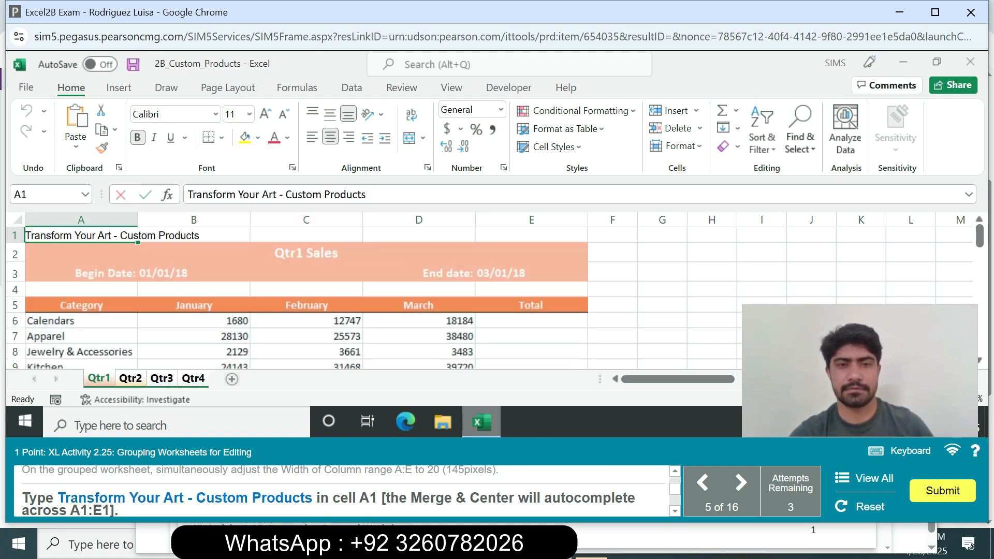
key("Return")
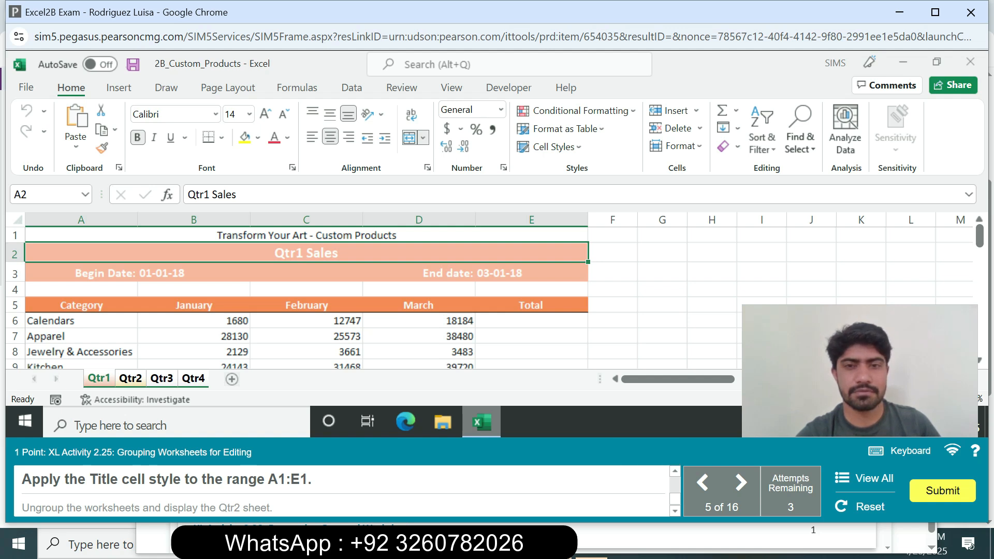
Step: Apply the Title cell style to the merged range A1:E1 on the grouped sheets
left_click(307, 235)
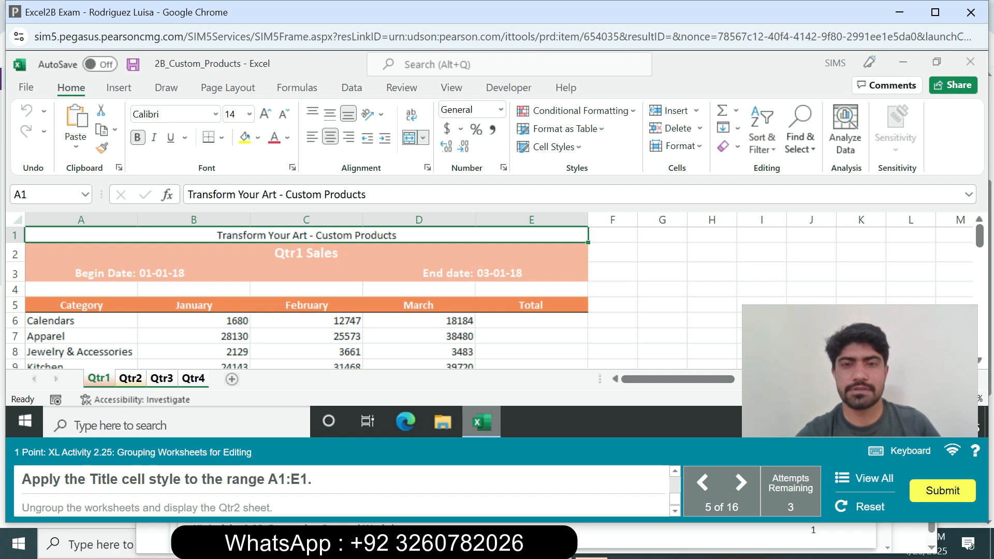
left_click(550, 147)
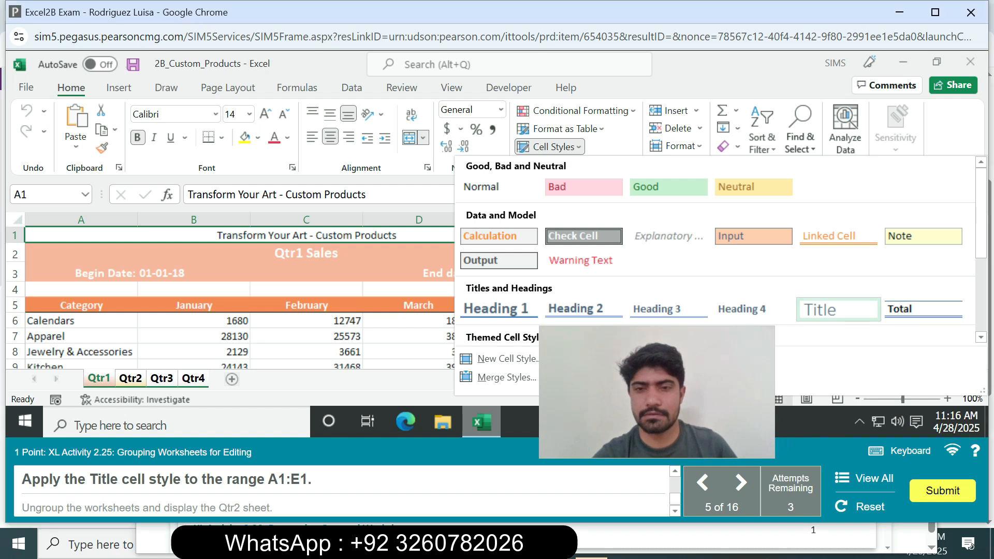
left_click(839, 310)
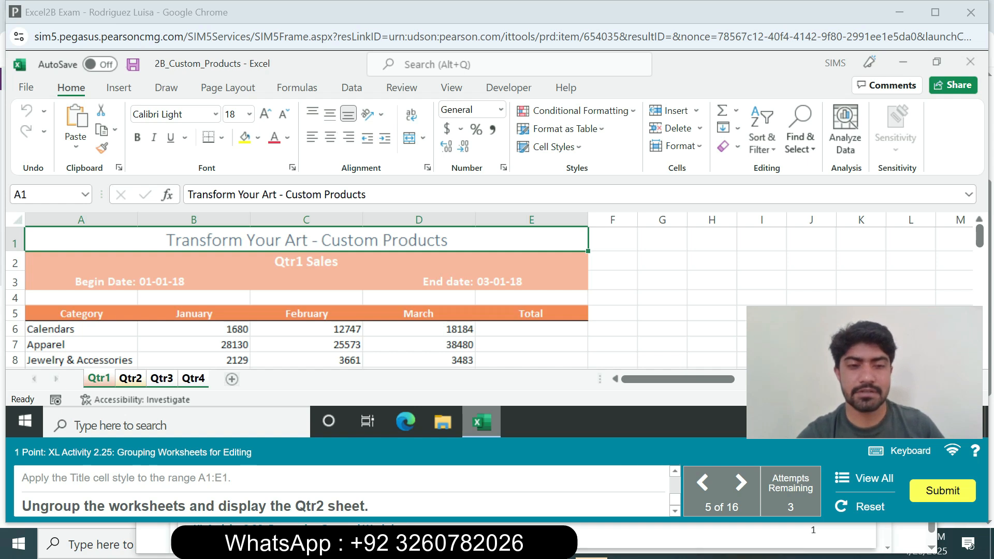
Step: Ungroup the worksheets and display the Qtr2 sheet
right_click(104, 378)
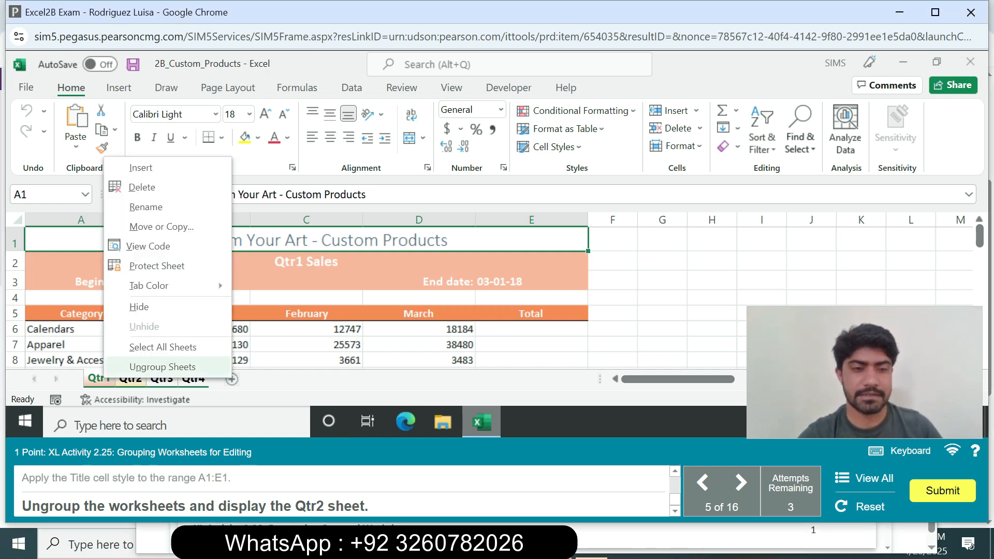
left_click(163, 367)
left_click(130, 379)
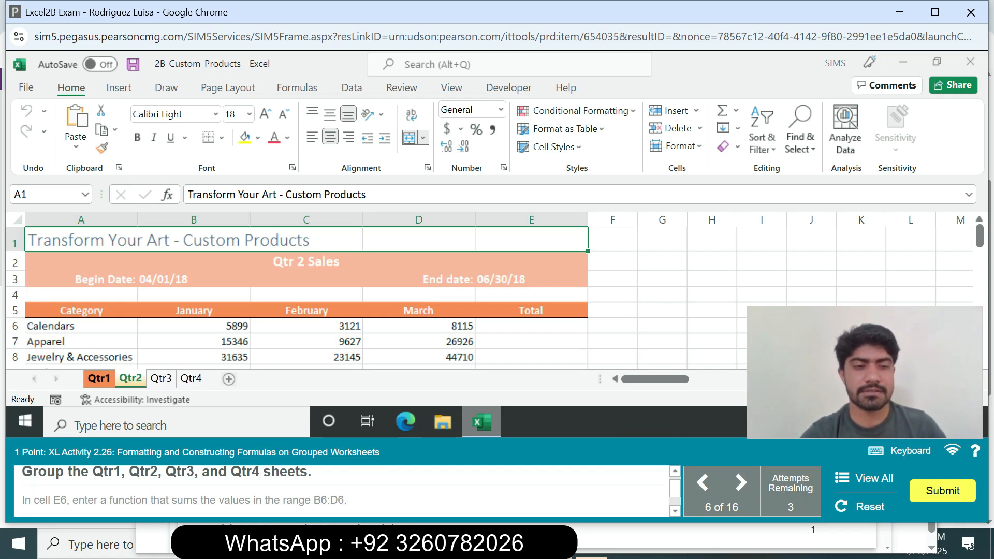
Step: Group all four quarterly sheets, Qtr1 through Qtr4, with Qtr1 displayed
right_click(99, 379)
left_click(156, 369)
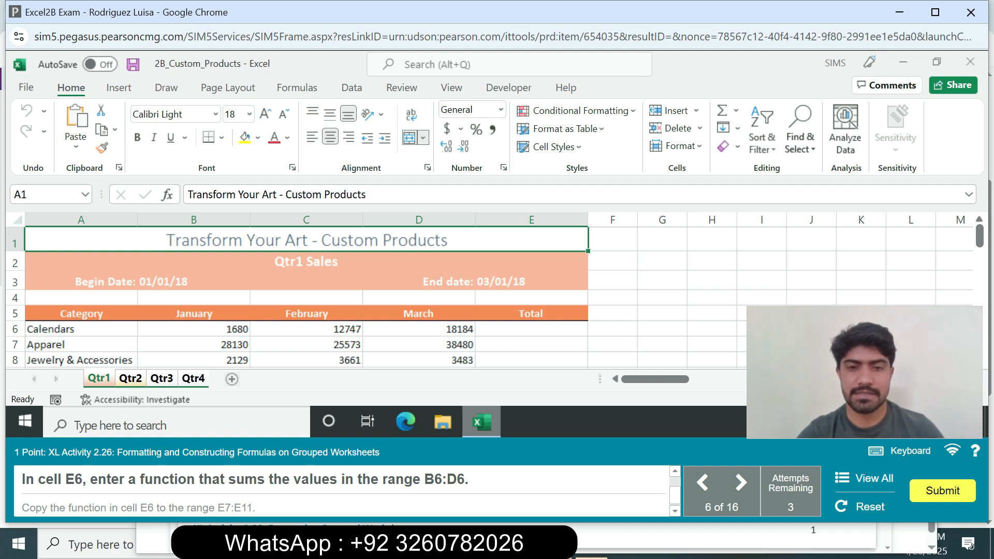
Step: Enter =SUM(B6:D6) in cell E6 of the grouped sheets and copy the function down to the range E7:E11
left_click(531, 329)
type("=sum")
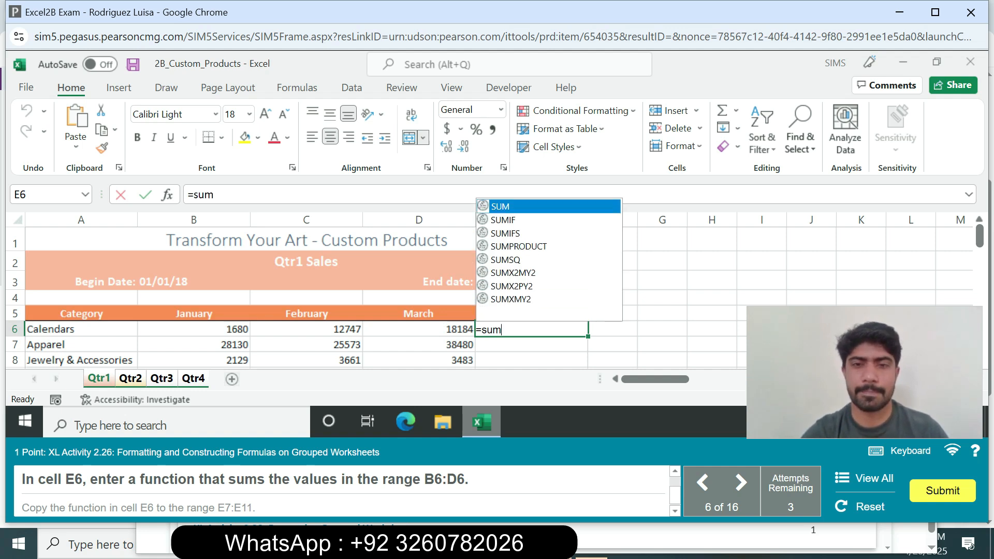
key("Tab")
type("B")
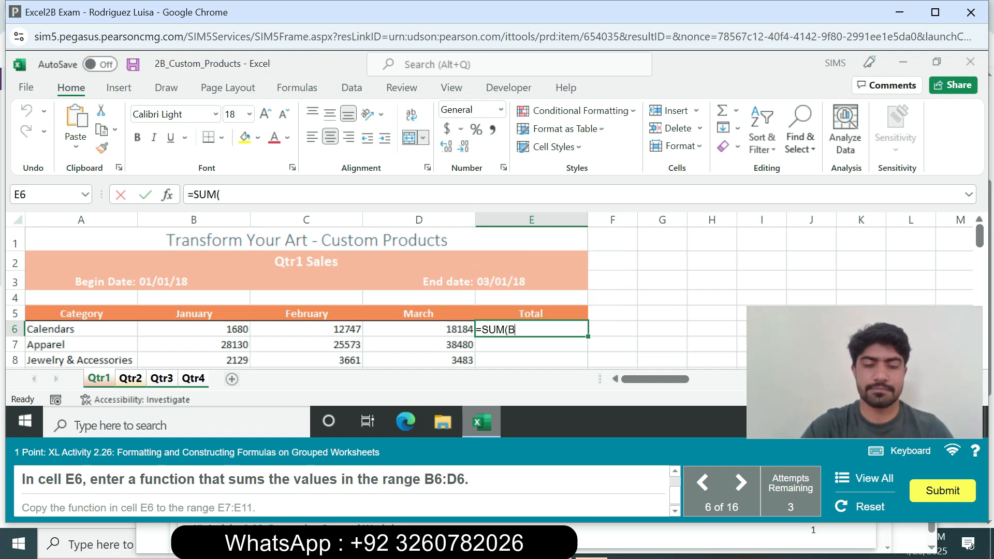
type("6:")
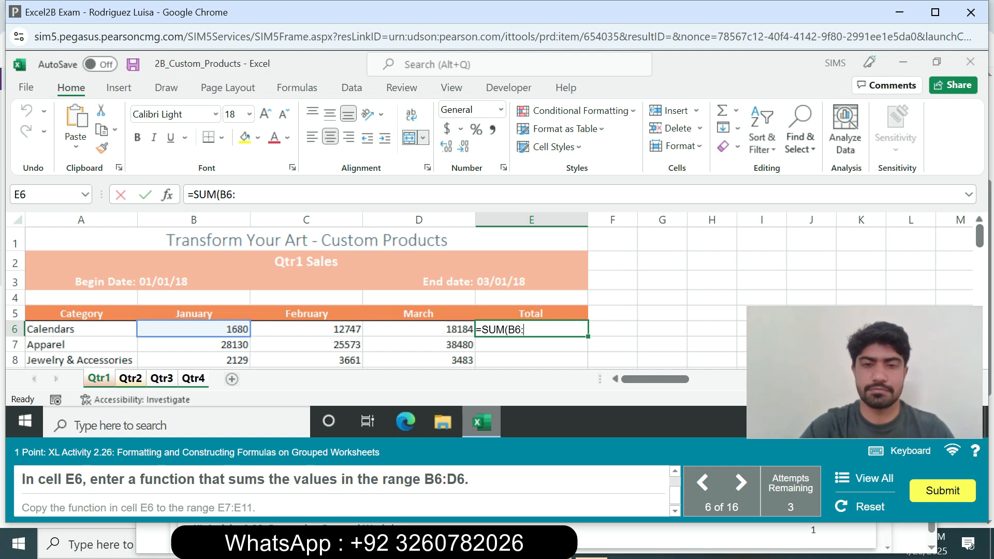
type("D6)")
key("Return")
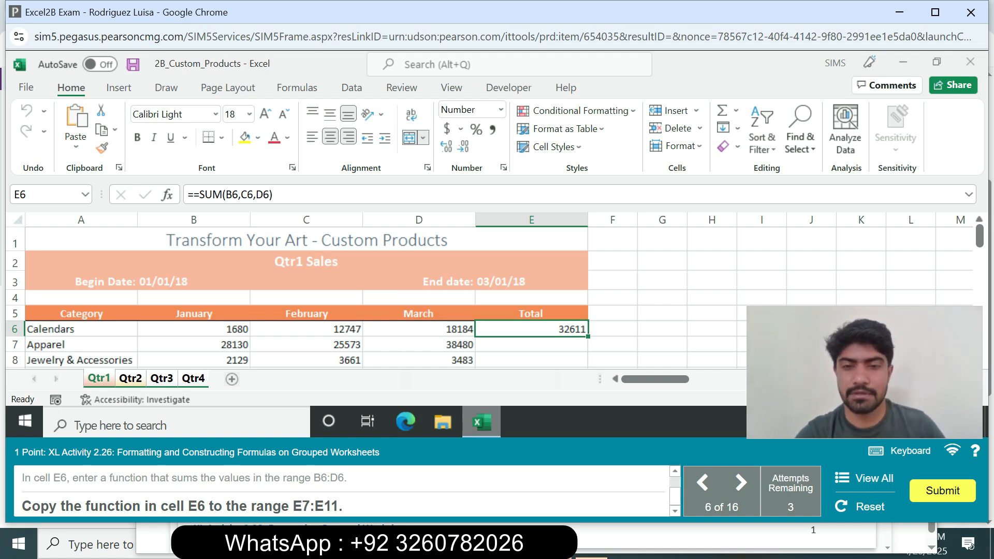
mouse_move(589, 337)
left_mouse_down()
mouse_move(587, 372)
mouse_move(588, 336)
left_mouse_up()
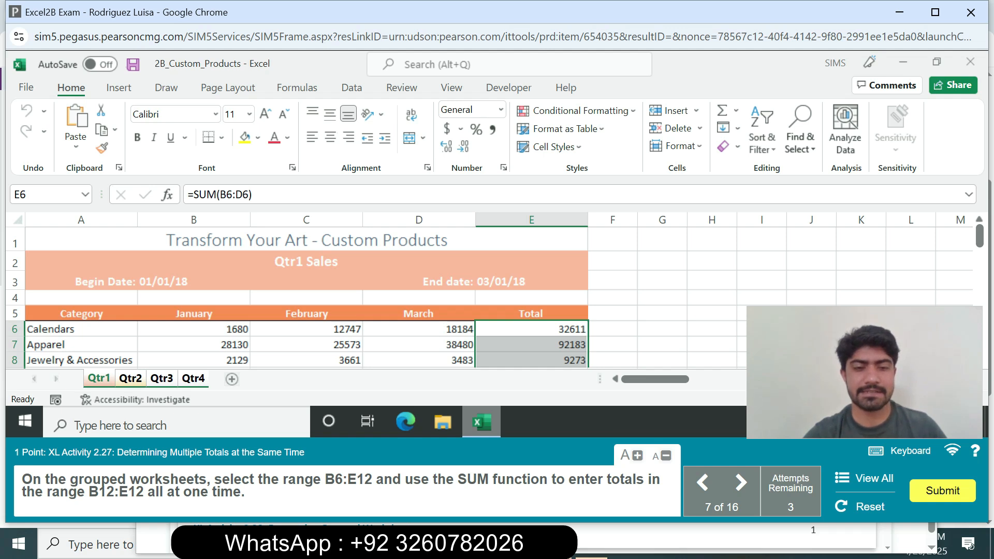
Step: Select the range B6:E12 on the grouped sheets and use the SUM function to fill the totals in B12:E12 at once
left_click(45, 195)
type("B6")
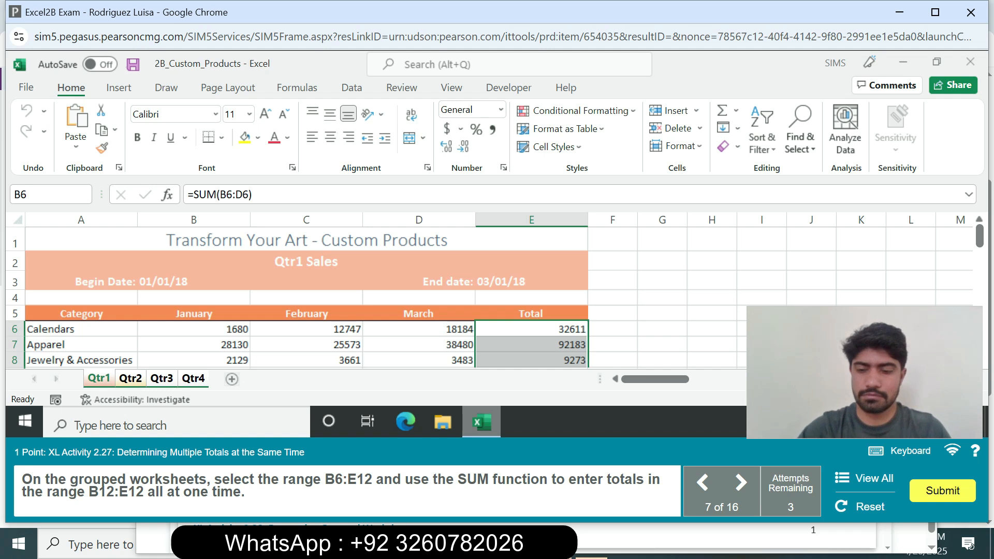
type(":E12")
key("Return")
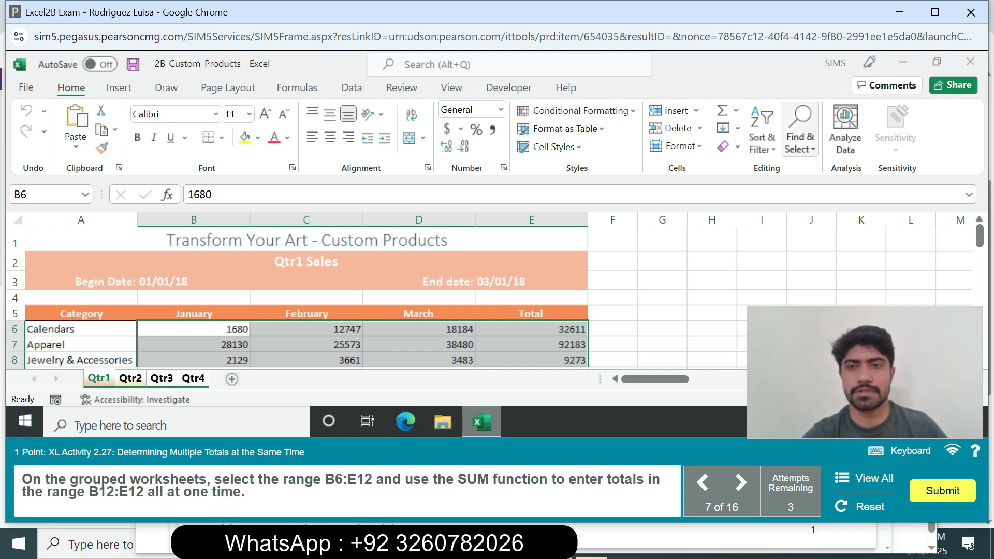
left_click(736, 110)
left_click(746, 128)
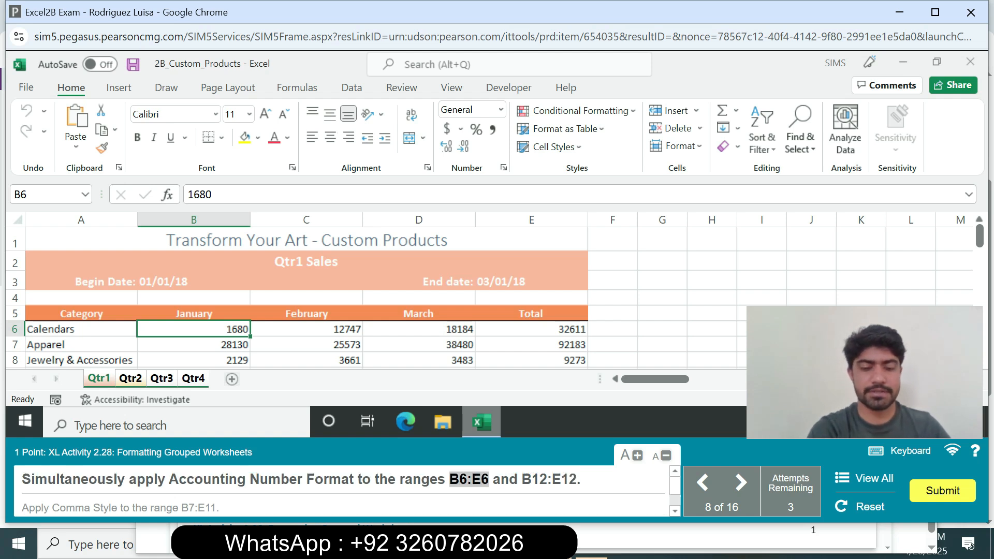
Step: Apply the $ English (United States) Accounting Number Format to the ranges B6:E6 and B12:E12 simultaneously
left_click(48, 195)
type("B6:E6")
key("Return")
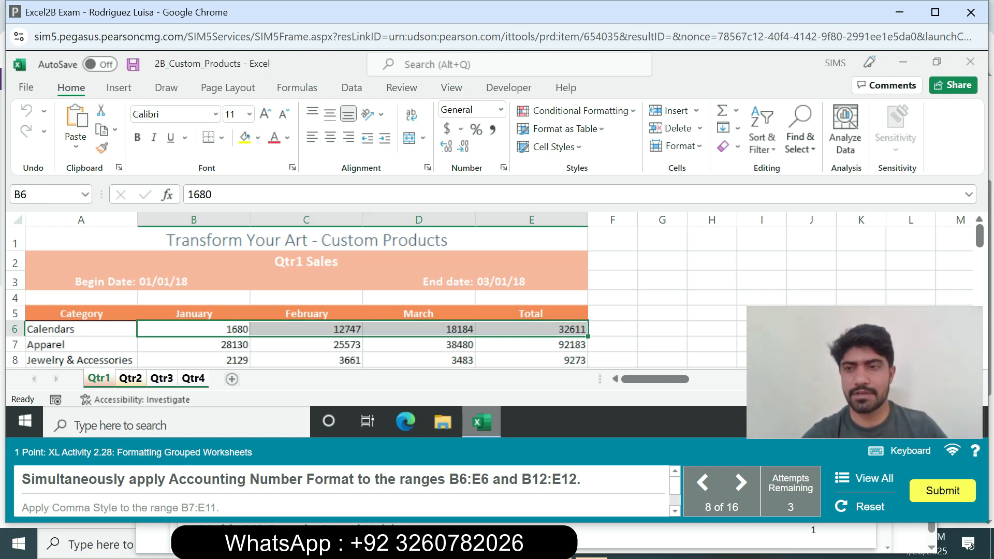
left_click_drag(980, 235, 979, 260)
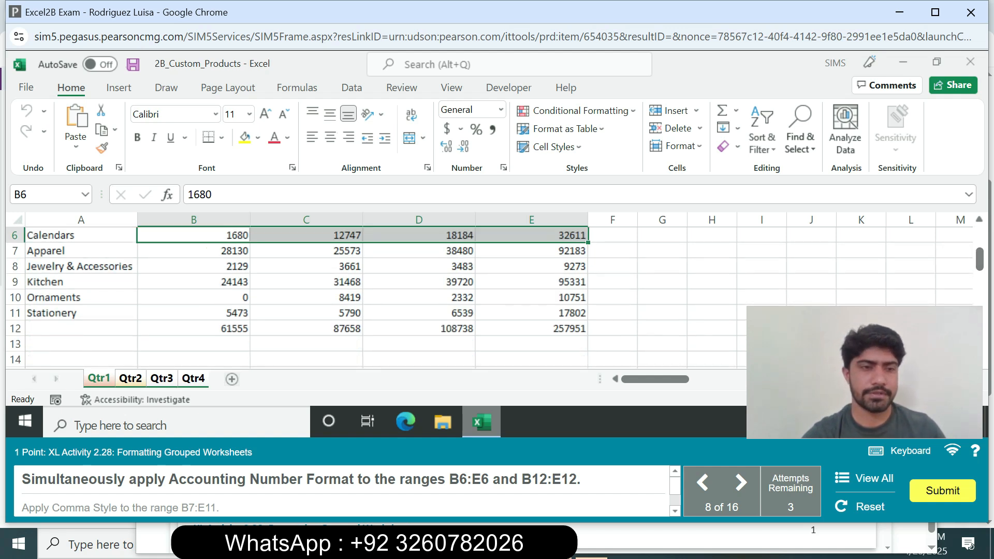
left_click_drag(194, 328, 531, 329, "ctrl")
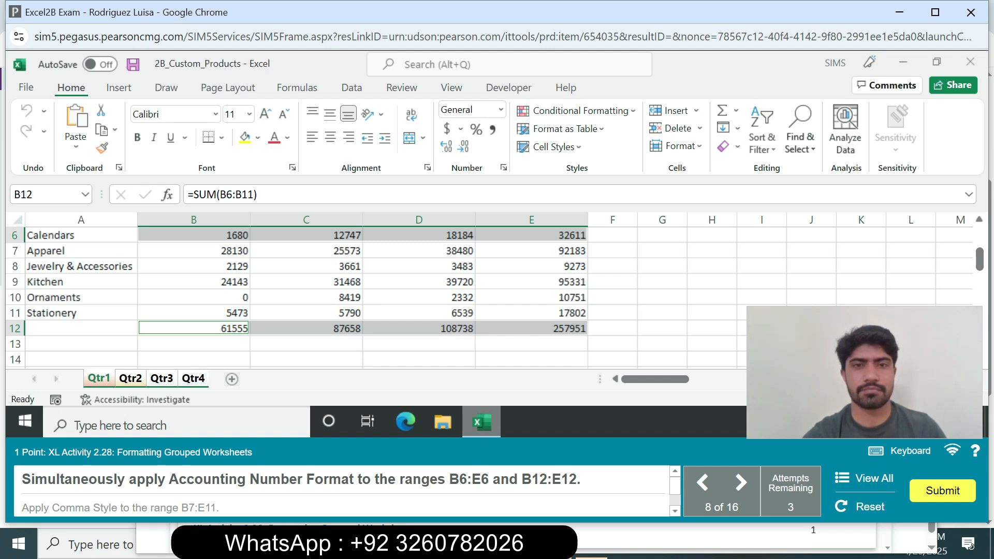
left_click(461, 129)
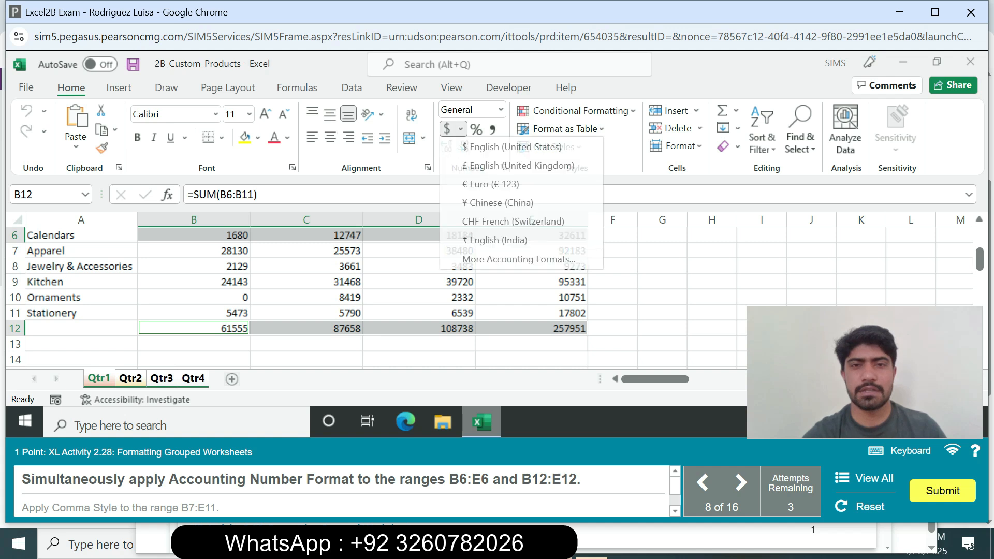
left_click(513, 146)
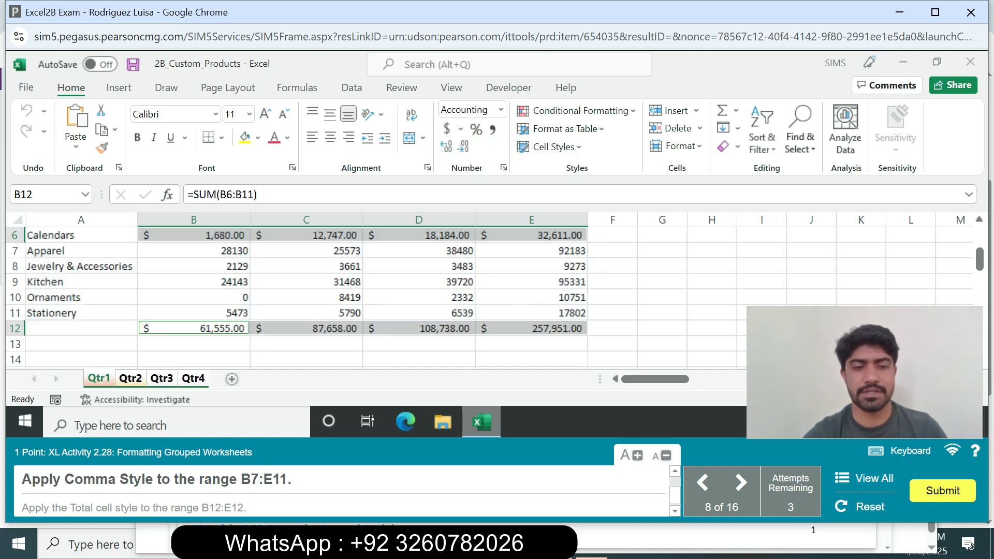
Step: Apply Comma Style to the range B7:E11 on the grouped sheets
left_click_drag(242, 479, 288, 479)
key("ctrl+c")
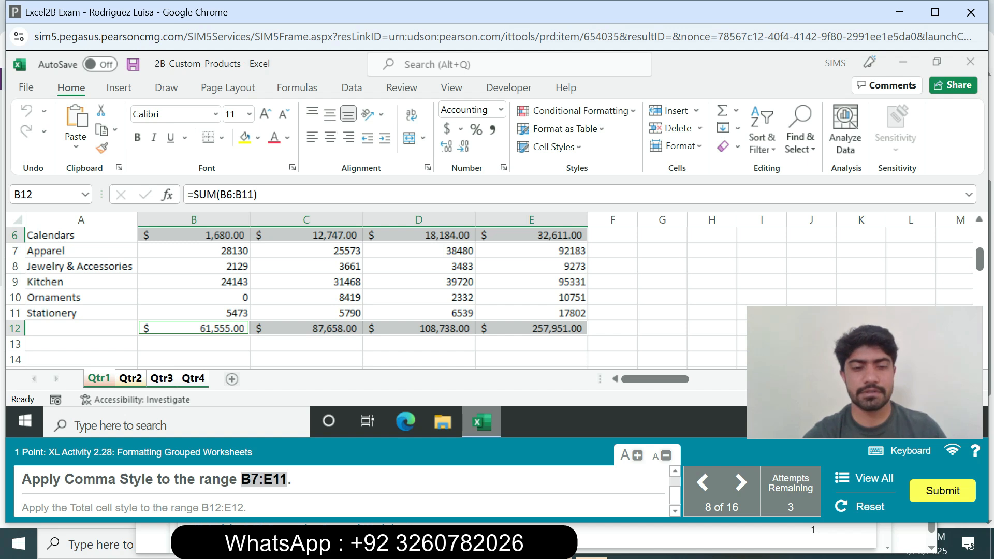
left_click(46, 195)
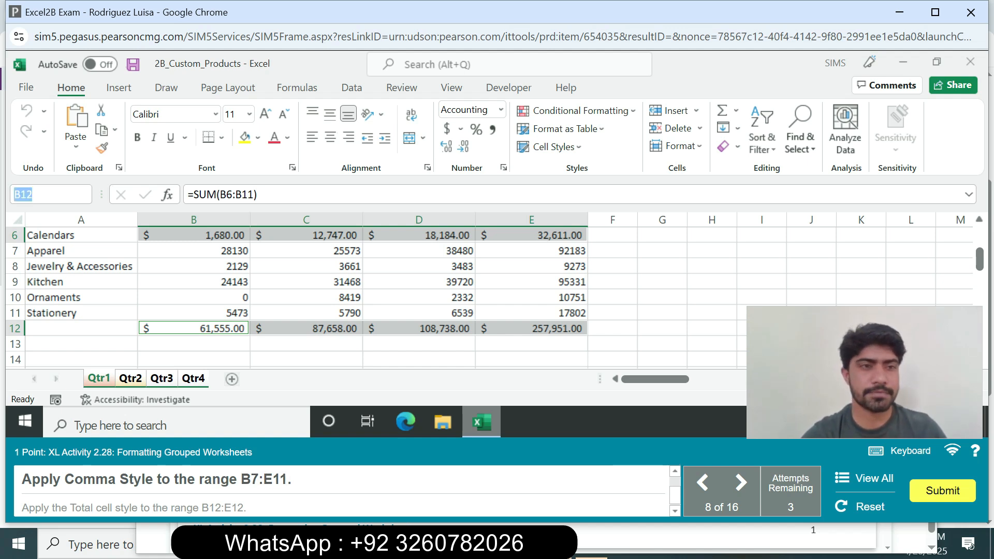
key("ctrl+v")
key("Return")
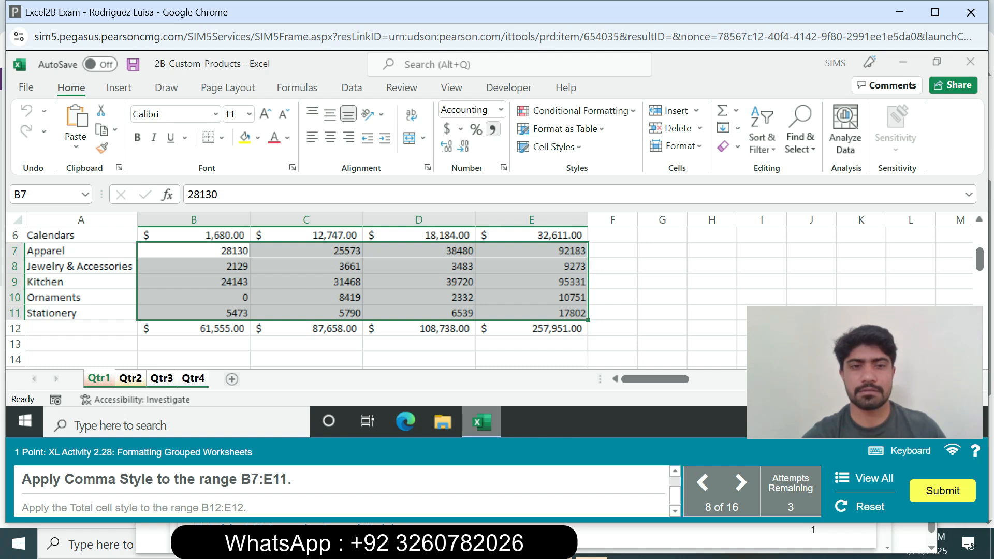
left_click(492, 129)
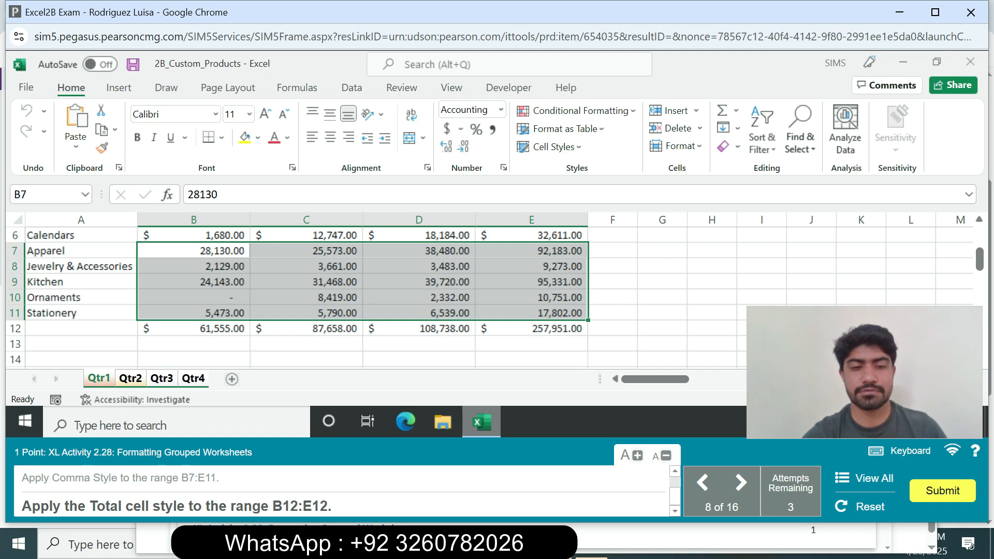
Step: Apply the Total cell style to the range B12:E12 on the grouped sheets
left_click_drag(273, 506, 328, 507)
key("ctrl+c")
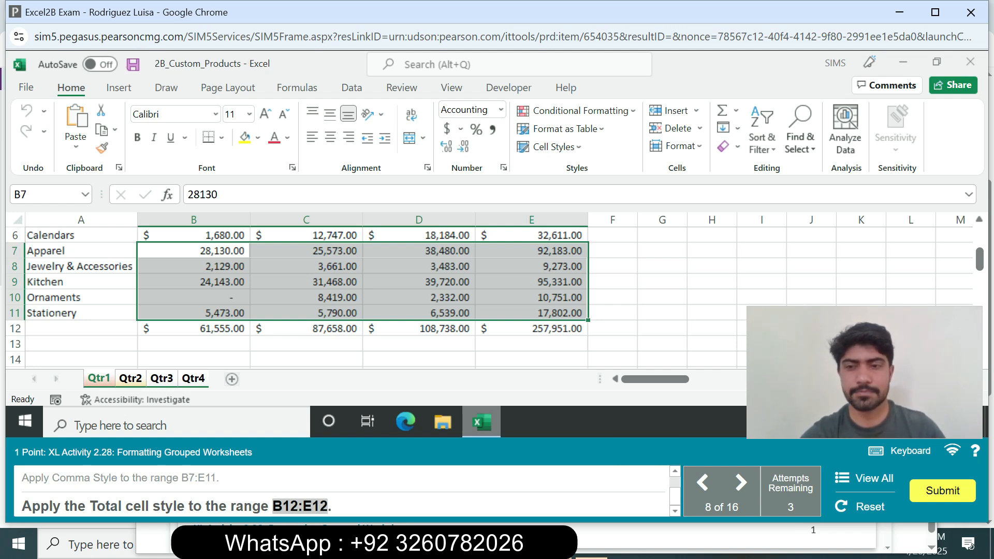
left_click(45, 195)
key("ctrl+v")
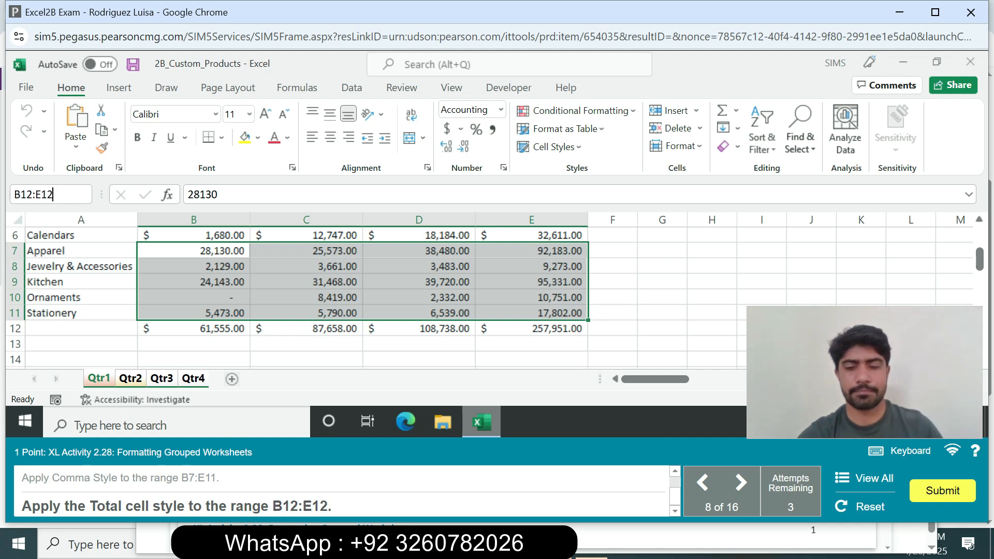
key("Return")
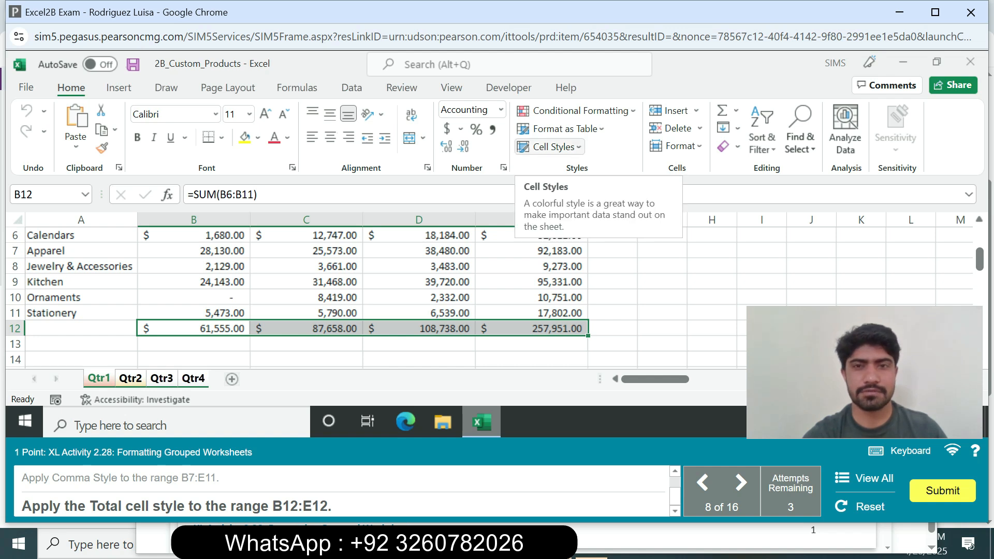
left_click(550, 147)
left_click(923, 309)
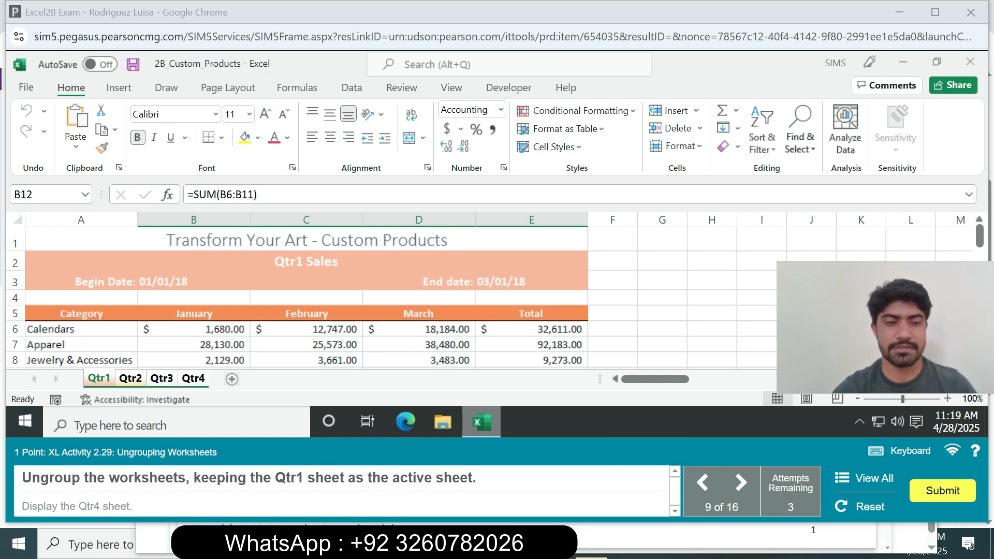
Step: Ungroup the worksheets with Qtr1 kept active, and display the Qtr4 sheet
right_click(99, 378)
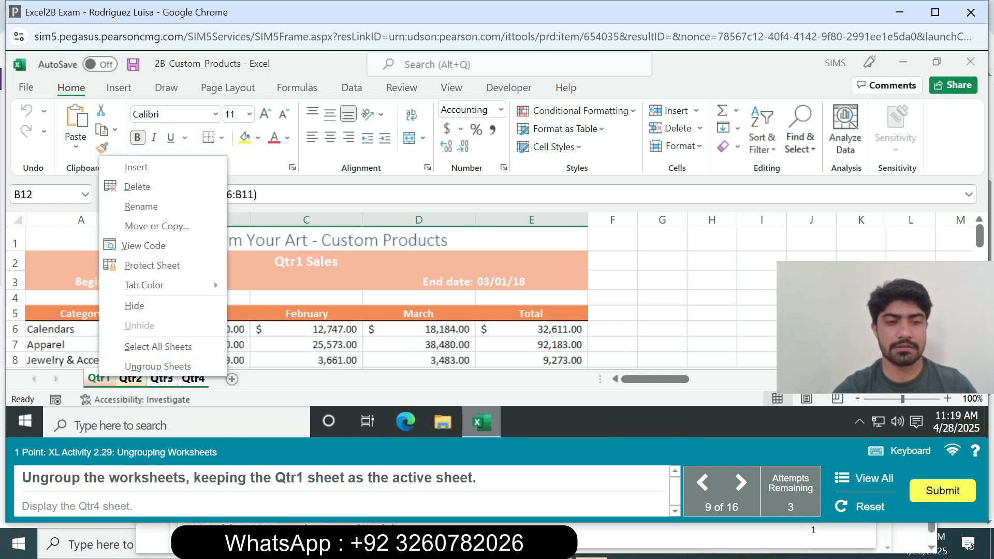
left_click(140, 366)
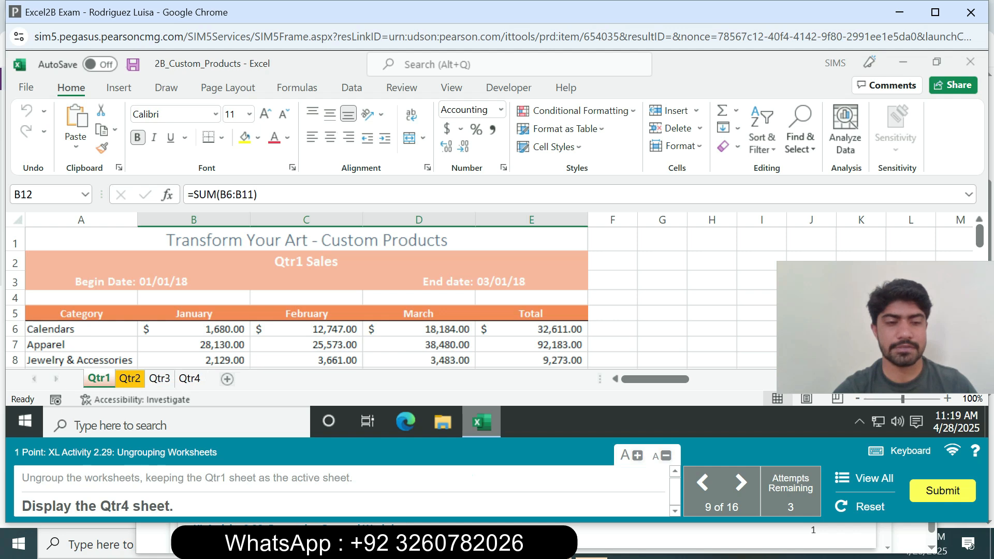
left_click(189, 379)
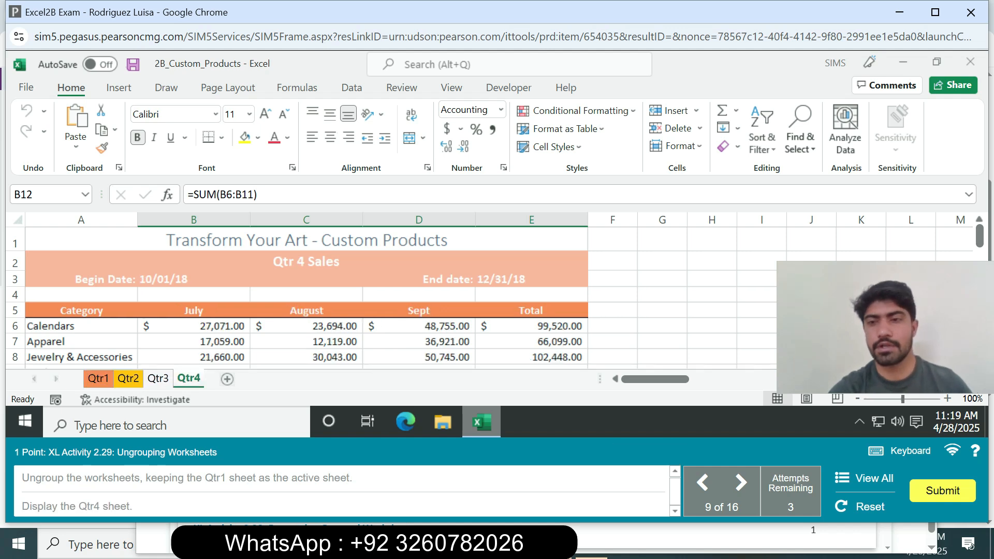